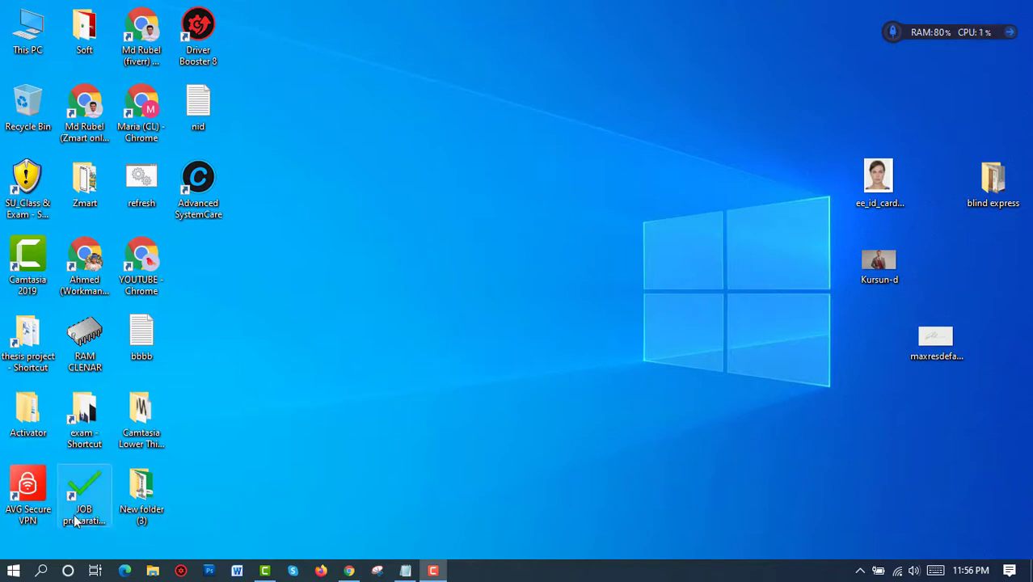
# - Launch Paint from the Start menu search and restore it to a smaller window
pyautogui.click(16, 572)
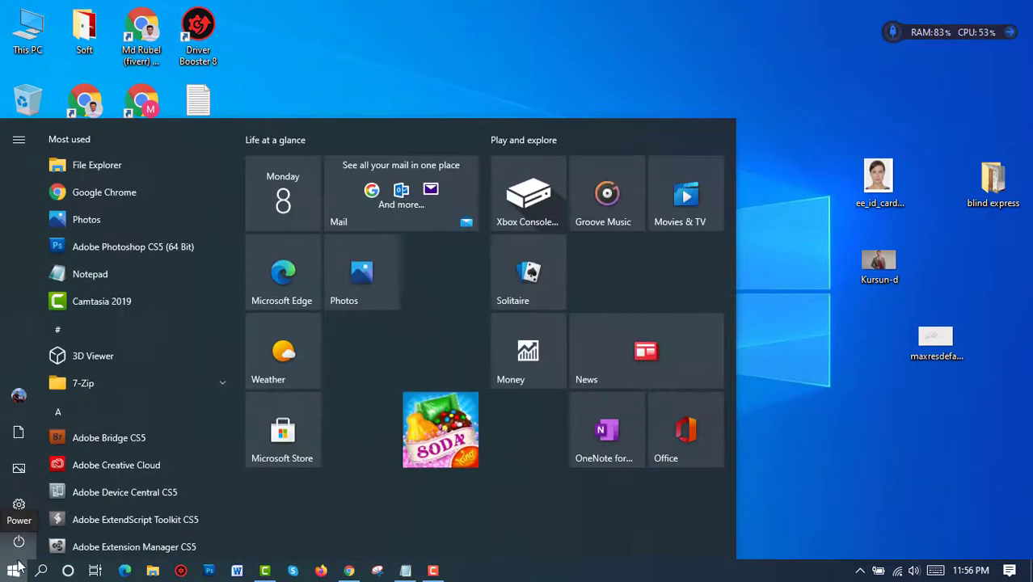
pyautogui.write('pa')
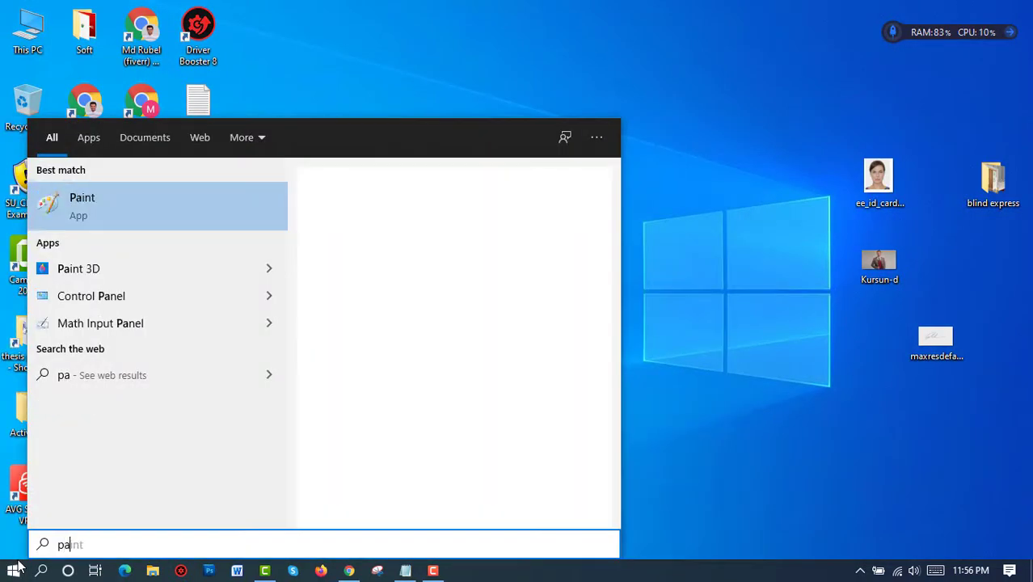
pyautogui.write('int')
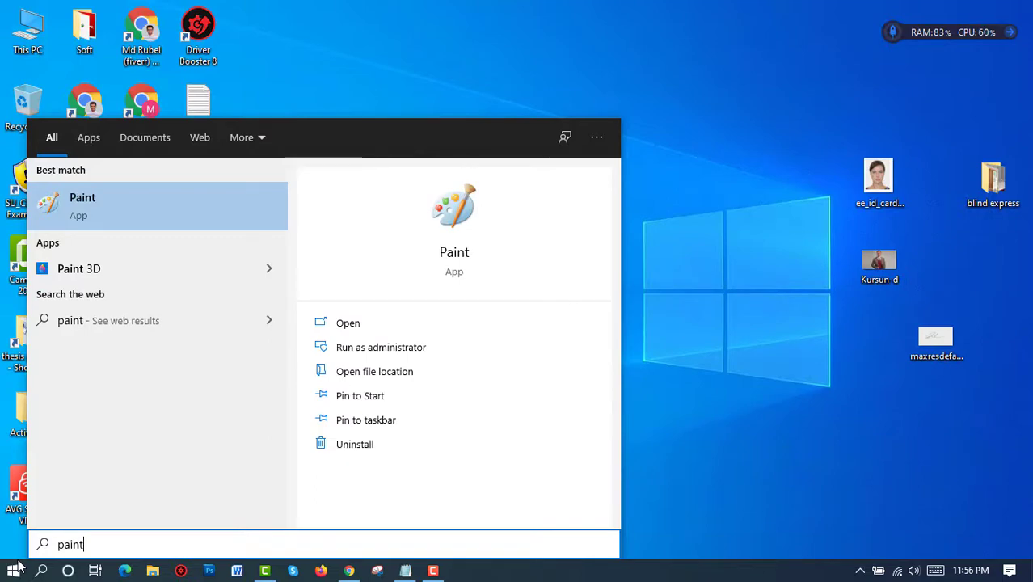
pyautogui.press('Return')
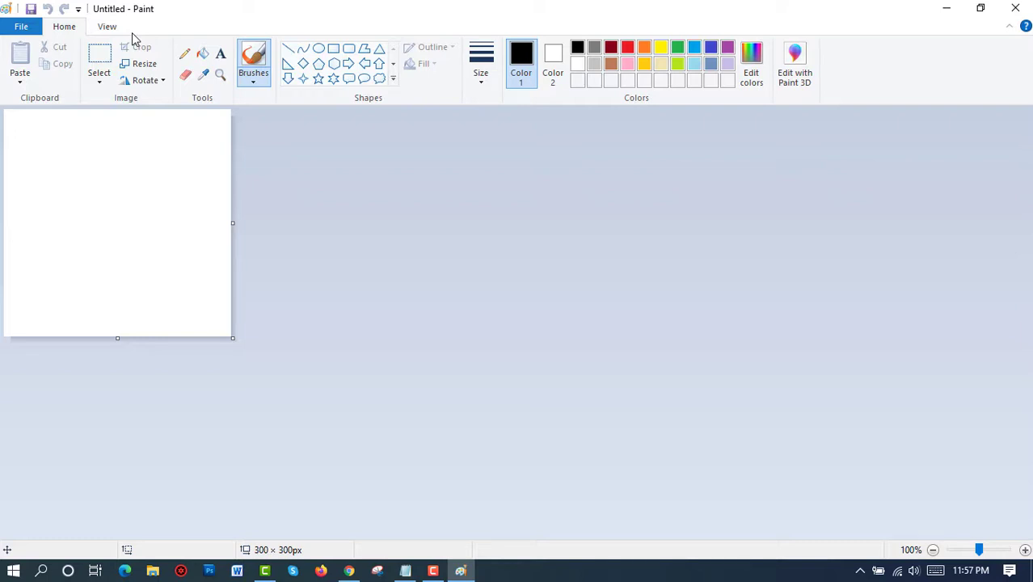
pyautogui.doubleClick(277, 7)
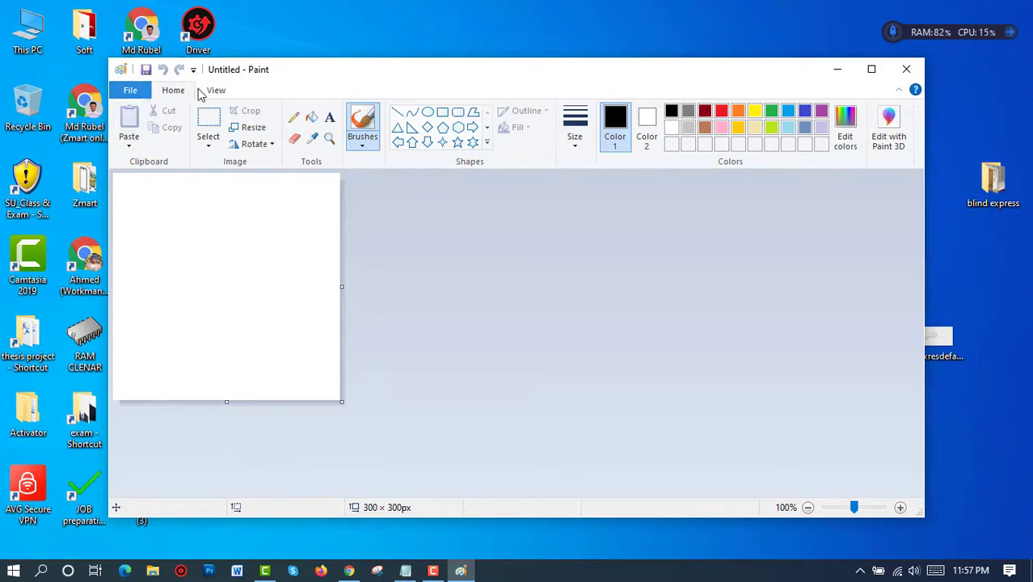
# - Open the ee_id_card_40x50mm photo from the Desktop in Paint
pyautogui.click(130, 90)
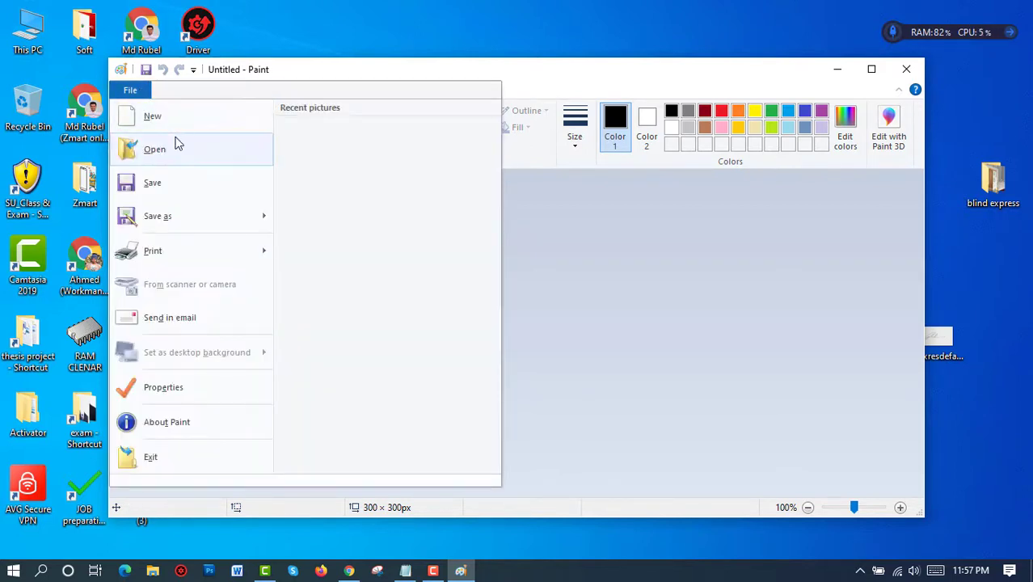
pyautogui.click(167, 157)
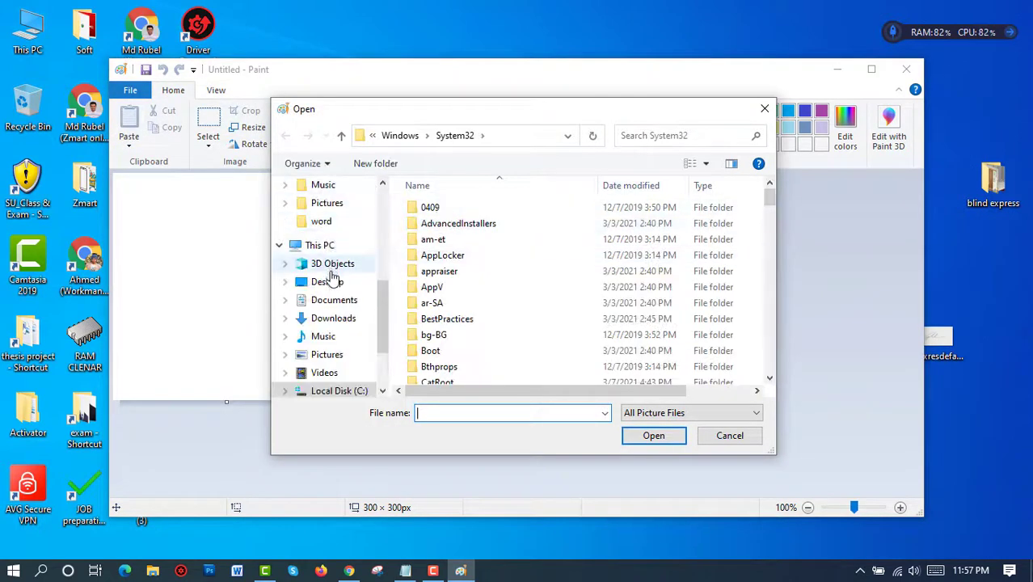
pyautogui.click(326, 282)
pyautogui.doubleClick(524, 110)
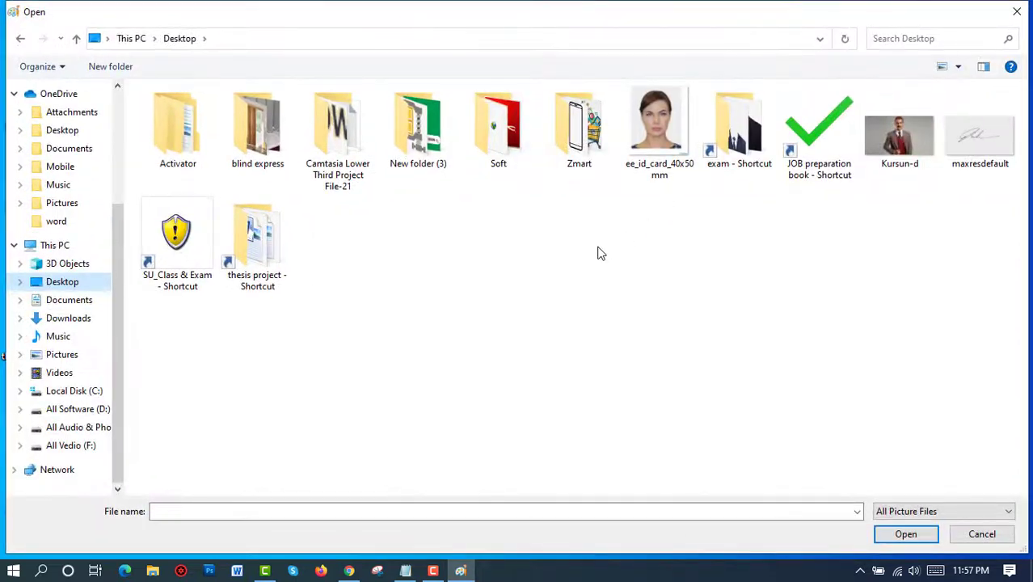
pyautogui.doubleClick(663, 127)
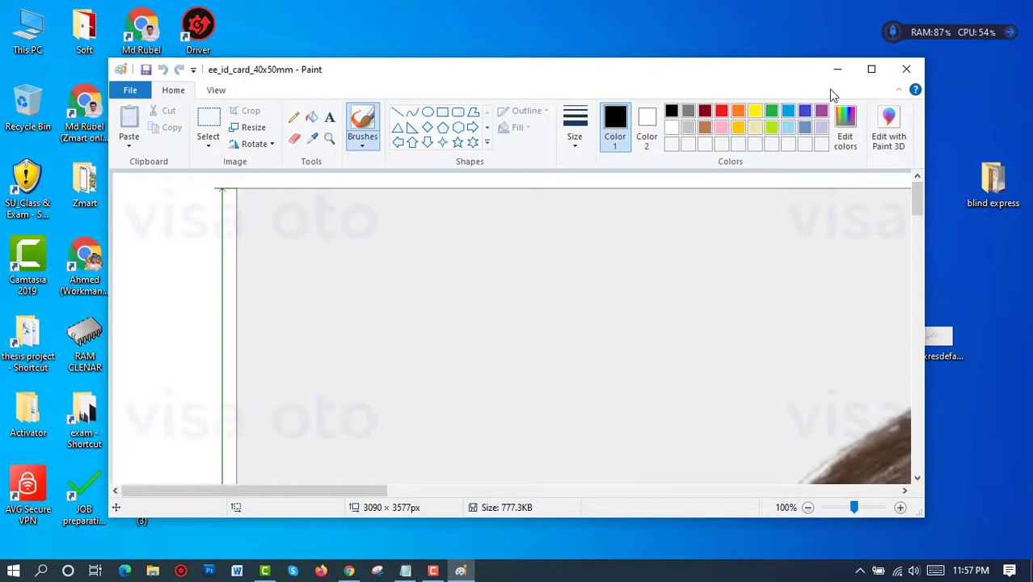
# - Maximize Paint and scroll around the 3090 × 3577px photo
pyautogui.click(871, 68)
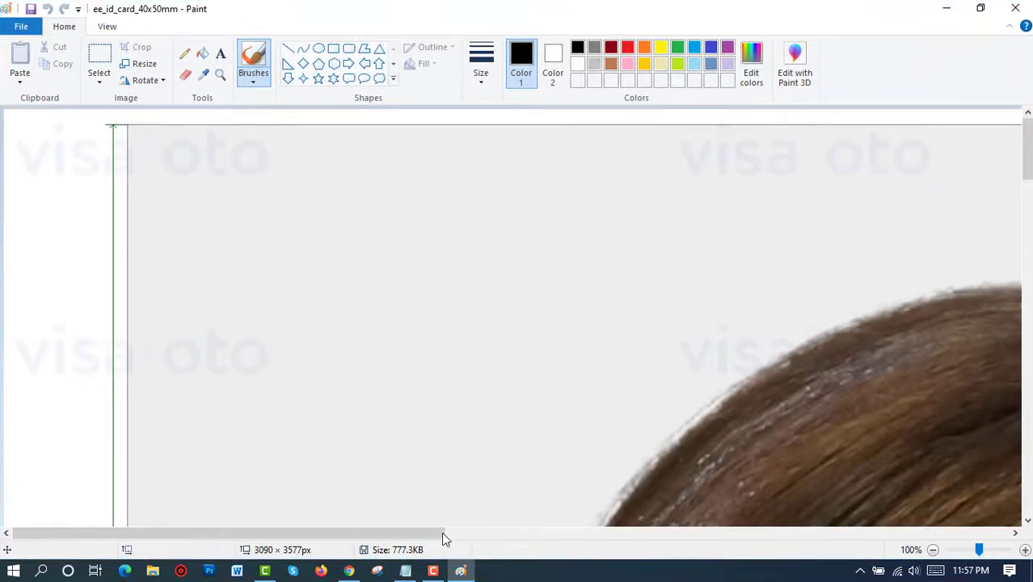
pyautogui.moveTo(441, 532); pyautogui.dragTo(472, 533)
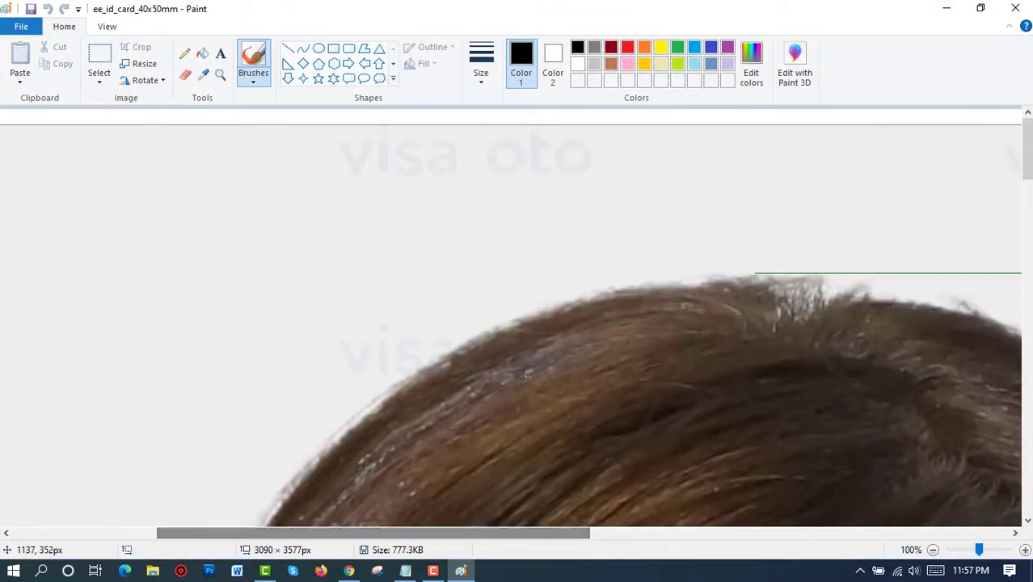
pyautogui.scroll(-5, 526, 376)
pyautogui.scroll(-5, 526, 376)
pyautogui.scroll(-5, 525, 376)
pyautogui.scroll(-5, 525, 376)
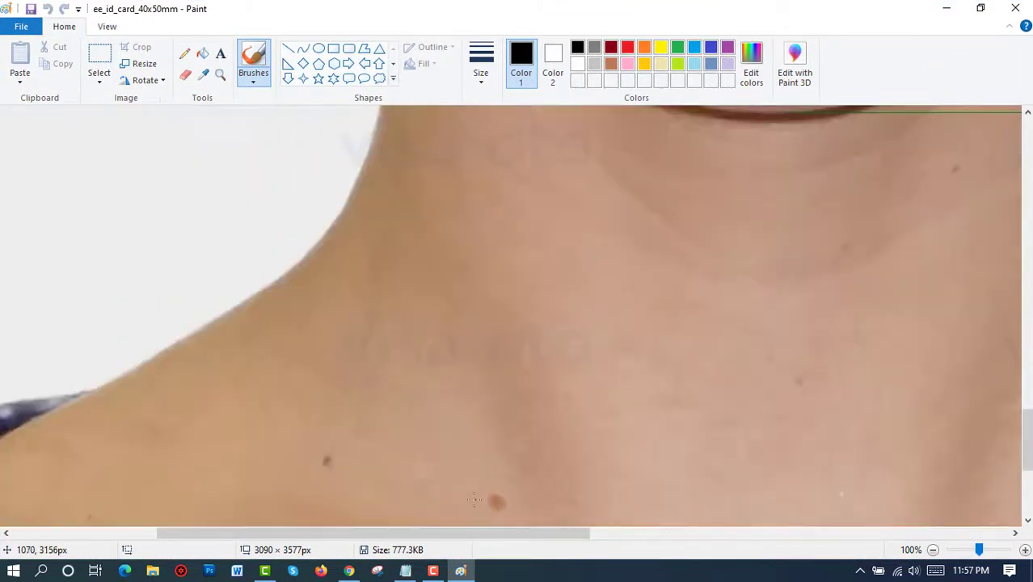
pyautogui.moveTo(320, 534); pyautogui.dragTo(174, 535)
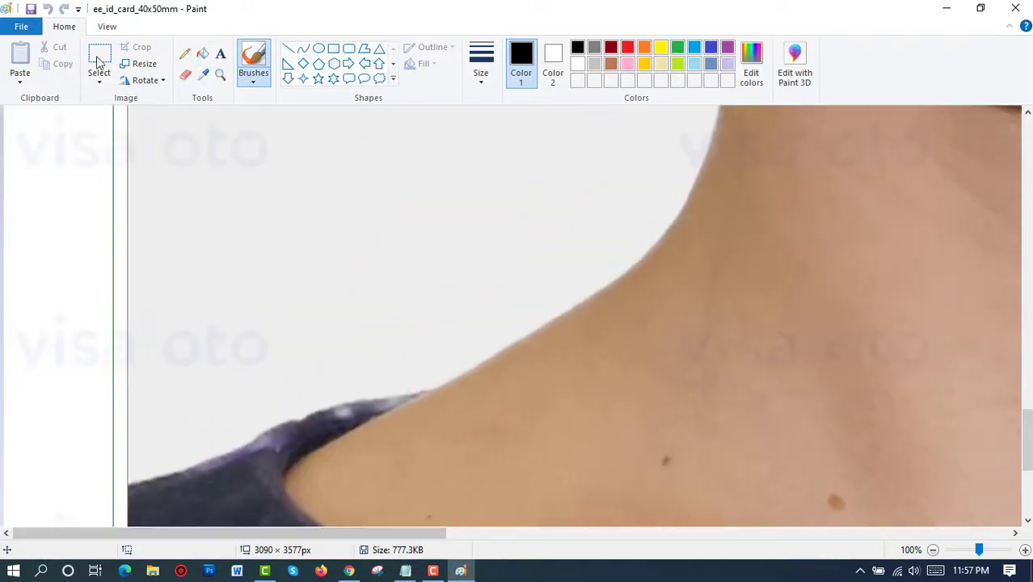
# - Resize the ID photo by pixels to 300 × 300 with aspect ratio unlocked
pyautogui.click(140, 69)
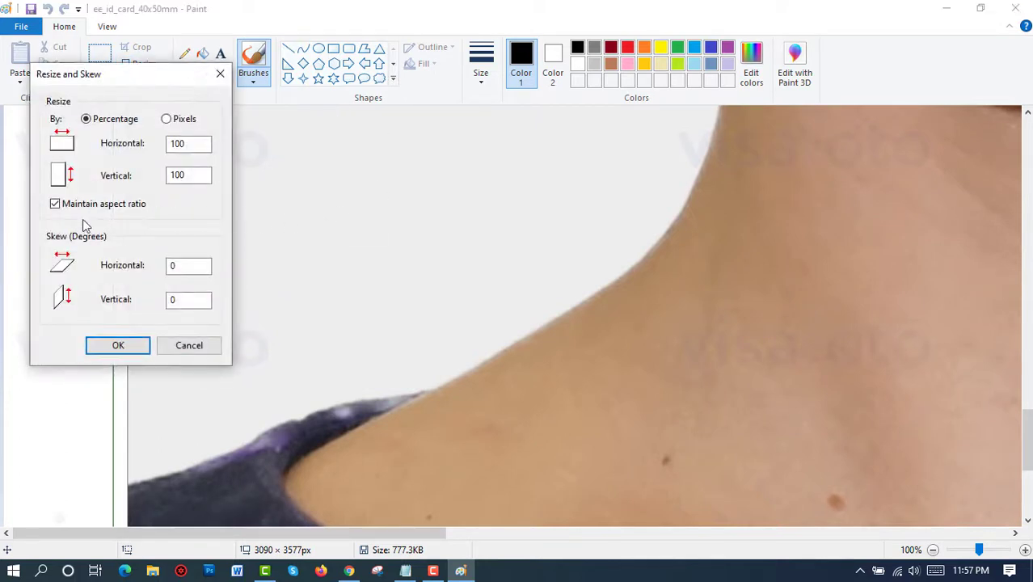
pyautogui.click(181, 121)
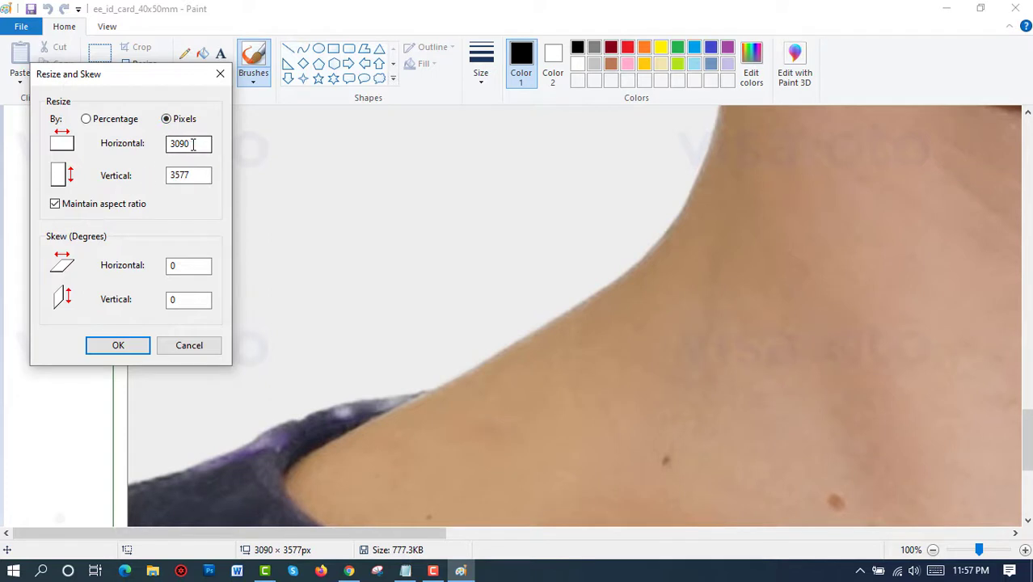
pyautogui.moveTo(193, 145); pyautogui.dragTo(168, 147)
pyautogui.write('3')
pyautogui.moveTo(198, 176); pyautogui.dragTo(168, 175)
pyautogui.write('3')
pyautogui.moveTo(194, 143); pyautogui.dragTo(170, 146)
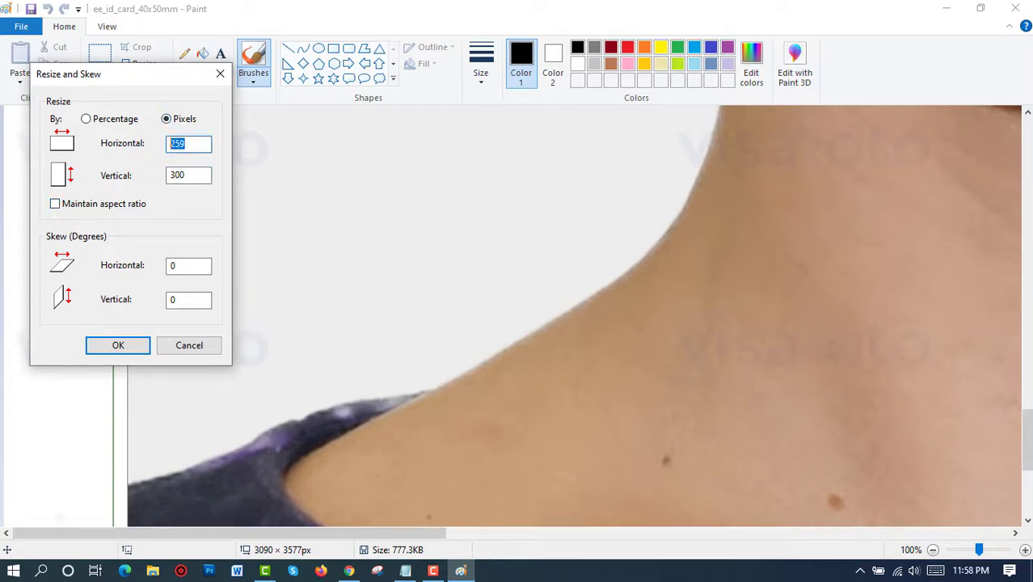
pyautogui.write('300')
pyautogui.click(190, 176)
pyautogui.click(119, 346)
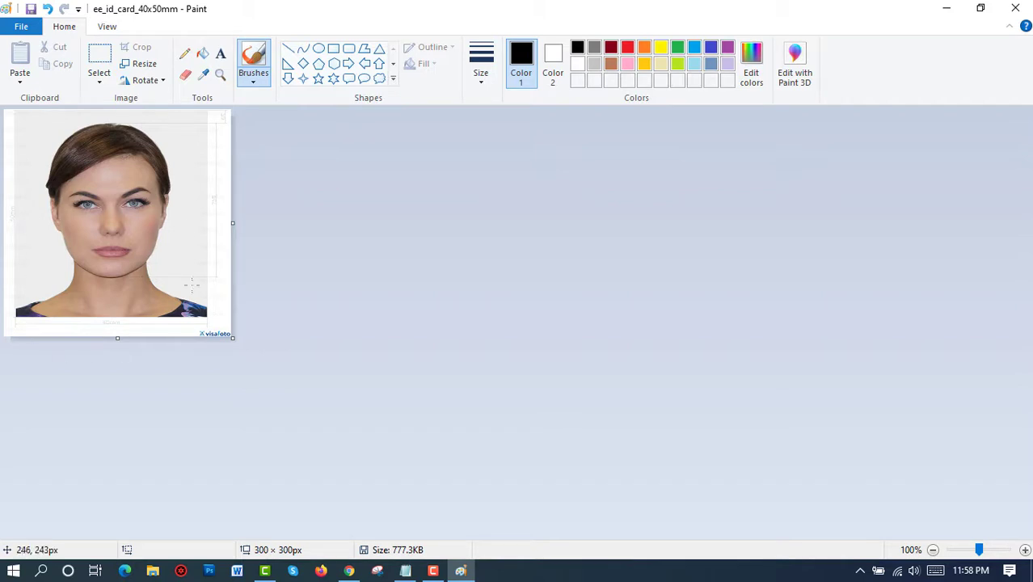
# - Save the resized photo as a JPEG picture named 300px
pyautogui.click(21, 26)
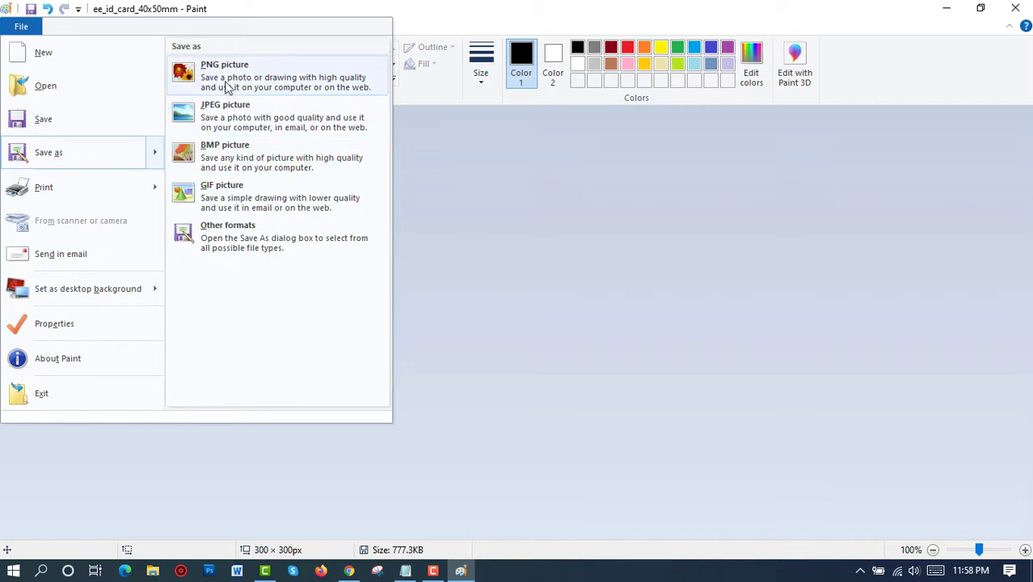
pyautogui.moveTo(48, 152)
pyautogui.click(215, 116)
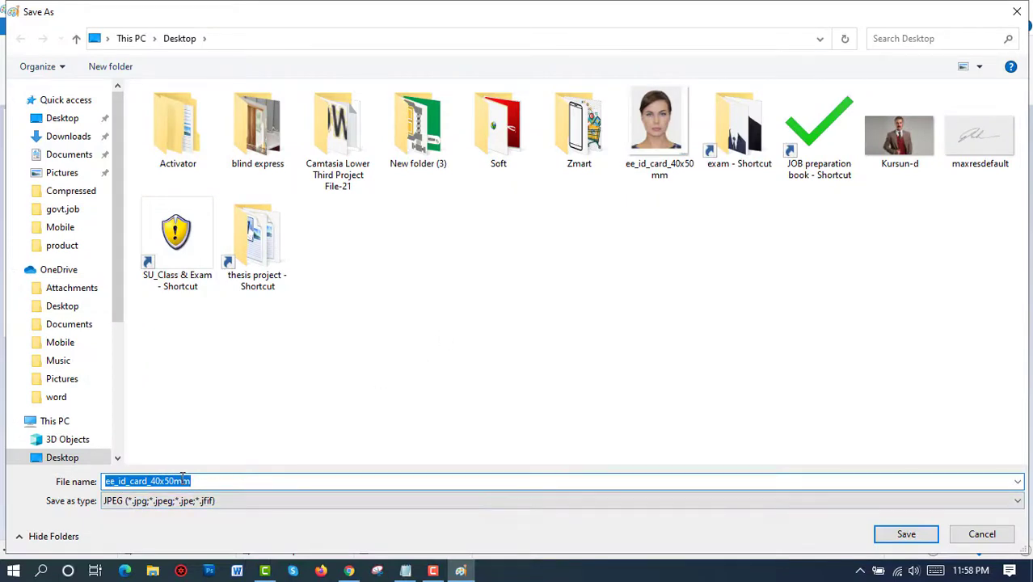
pyautogui.write('3')
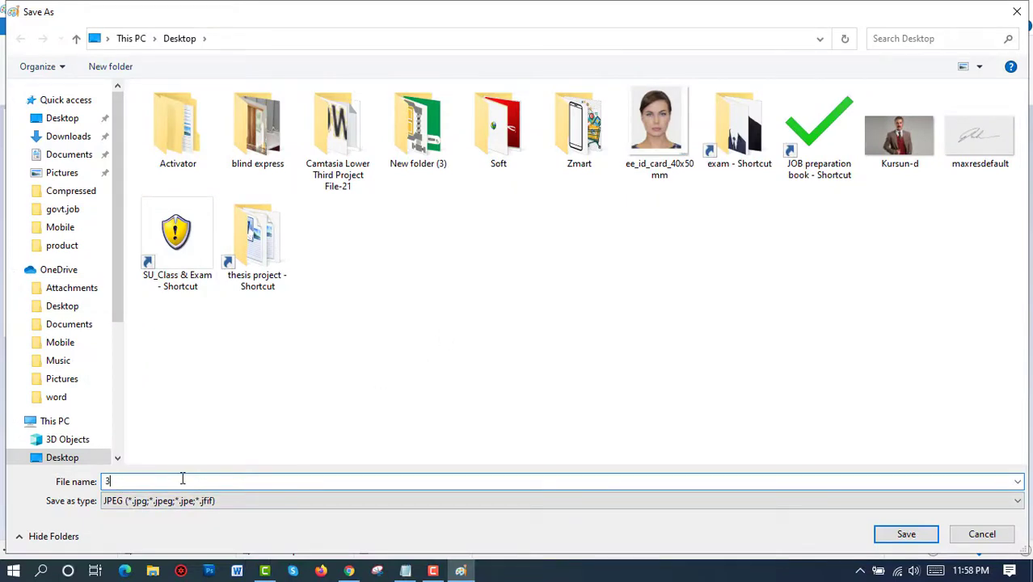
pyautogui.write('00')
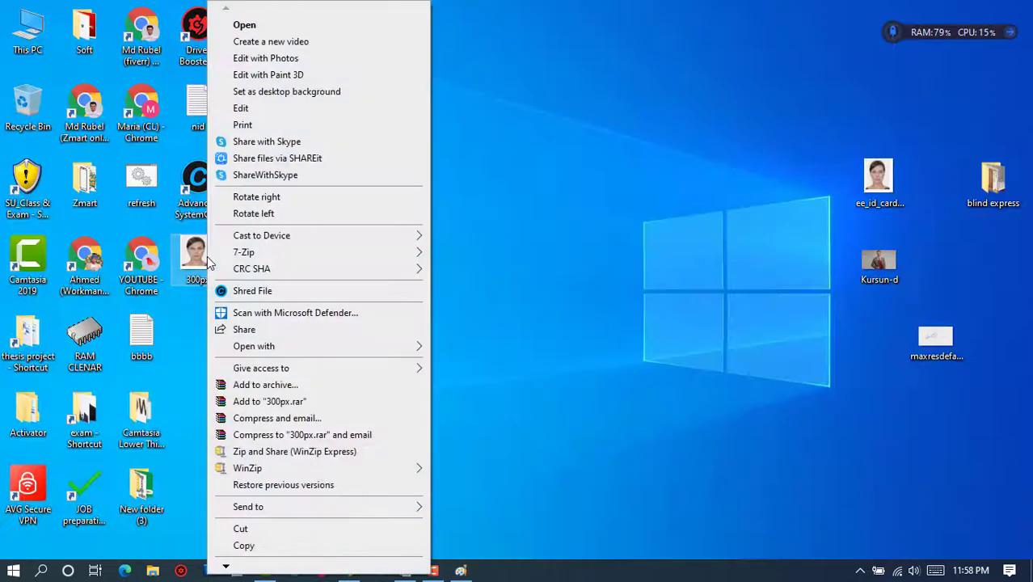
pyautogui.moveTo(225, 566)
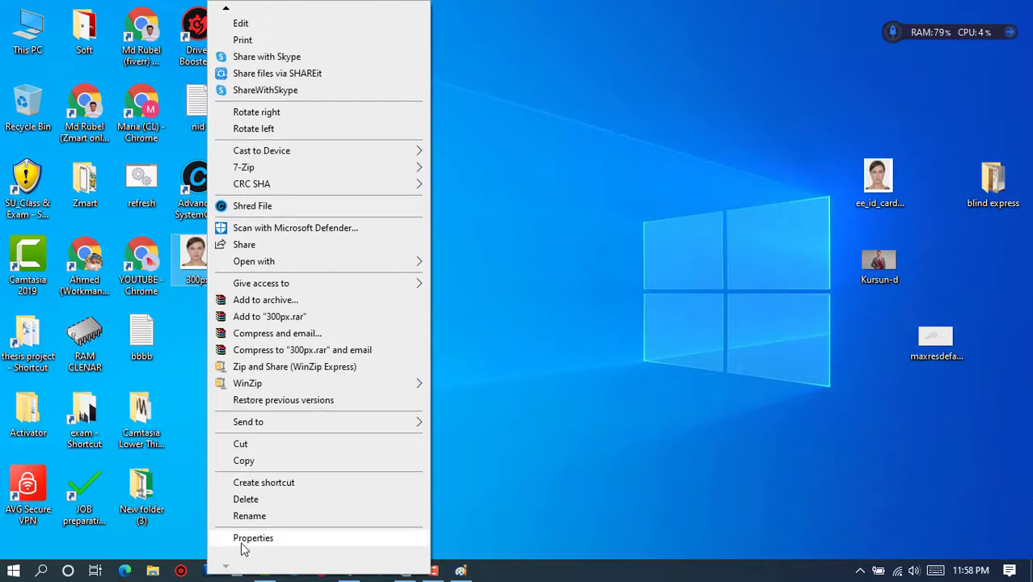
# - Confirm the 300px file's Details show 300 × 300 pixels, then return to Paint
pyautogui.click(241, 542)
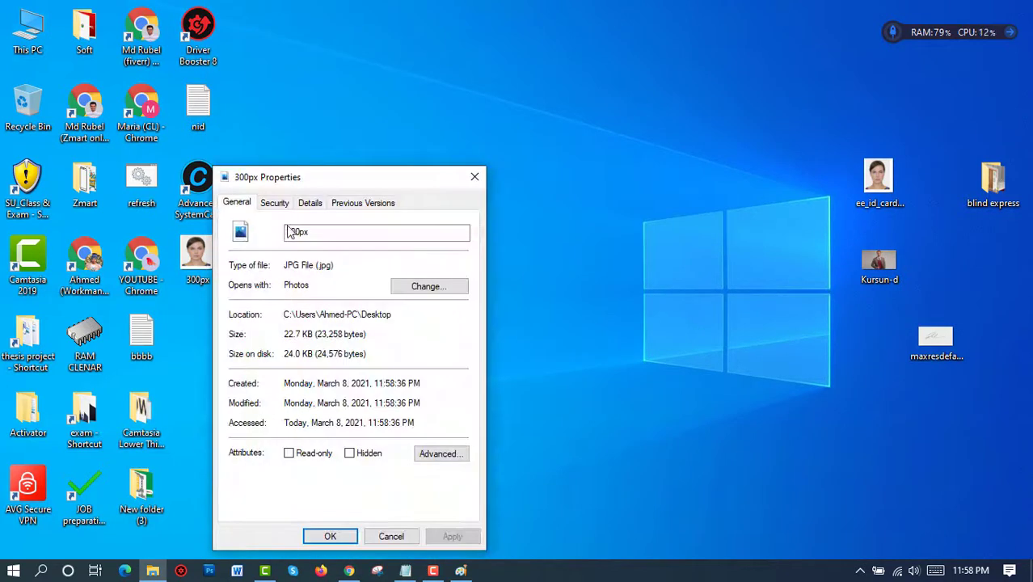
pyautogui.click(310, 206)
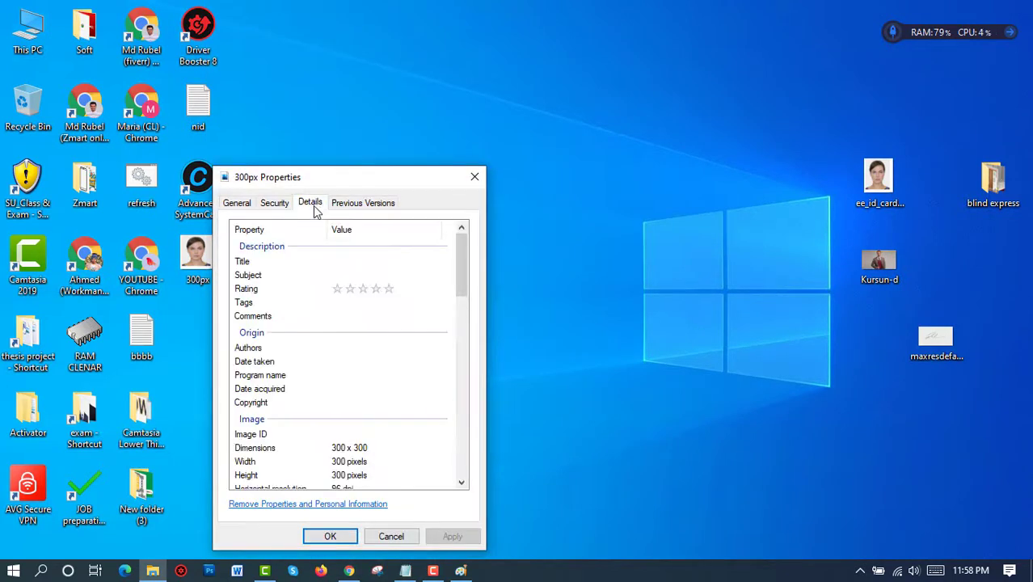
pyautogui.click(357, 449)
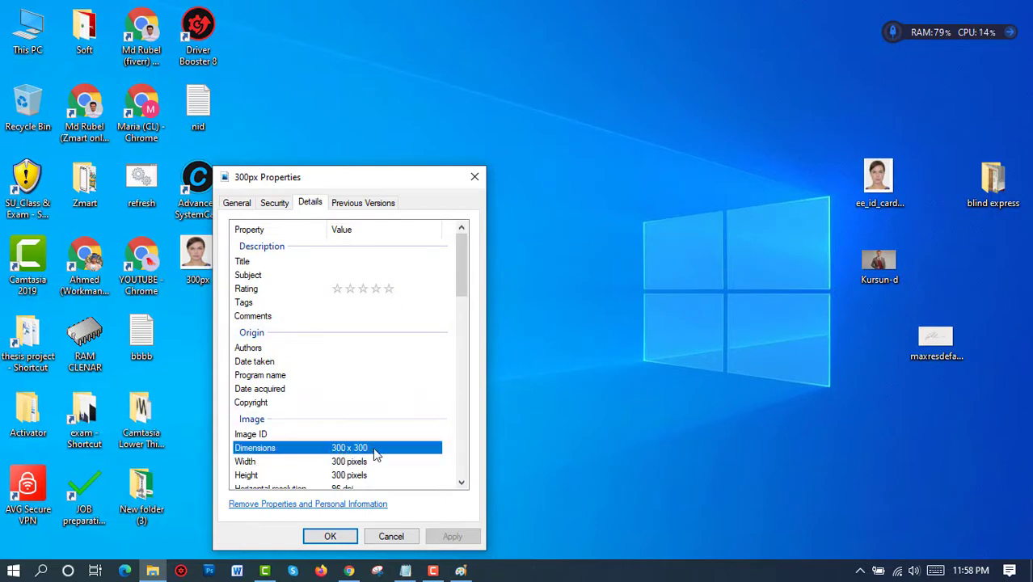
pyautogui.click(343, 477)
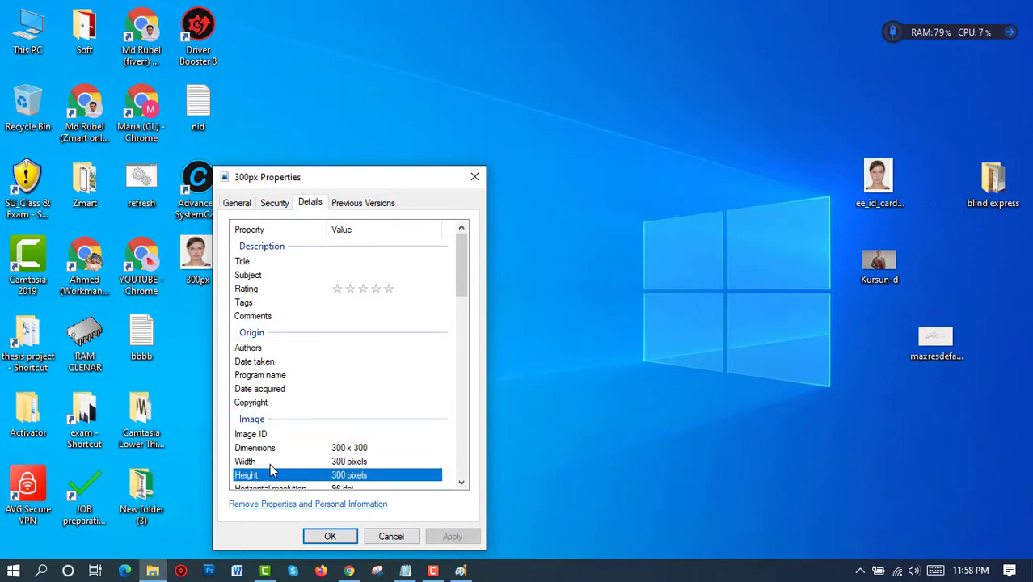
pyautogui.click(263, 462)
pyautogui.click(346, 477)
pyautogui.click(331, 537)
pyautogui.click(461, 571)
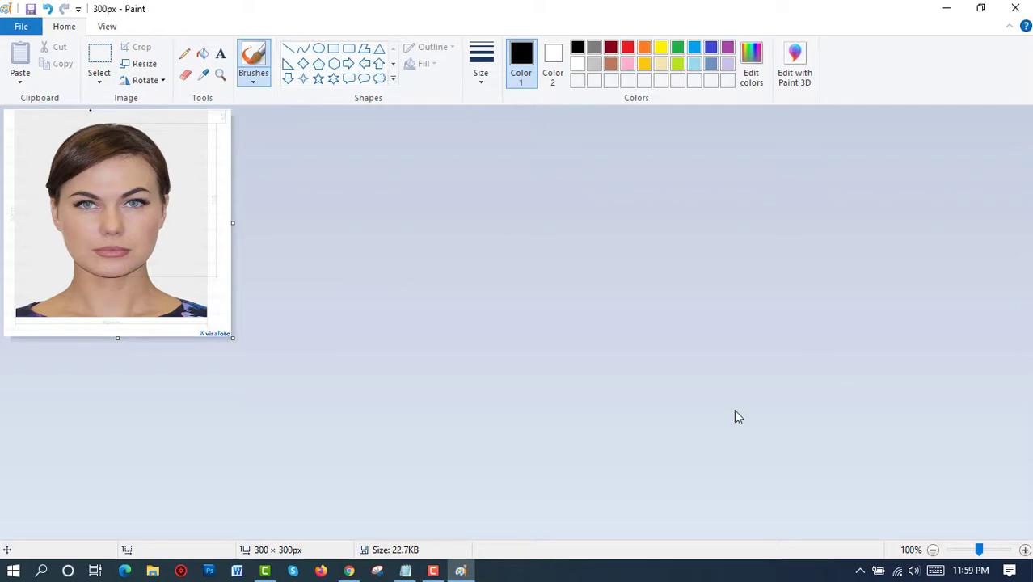
# - Open the 1280 × 720 maxresdefault signature image from the Desktop
pyautogui.click(21, 26)
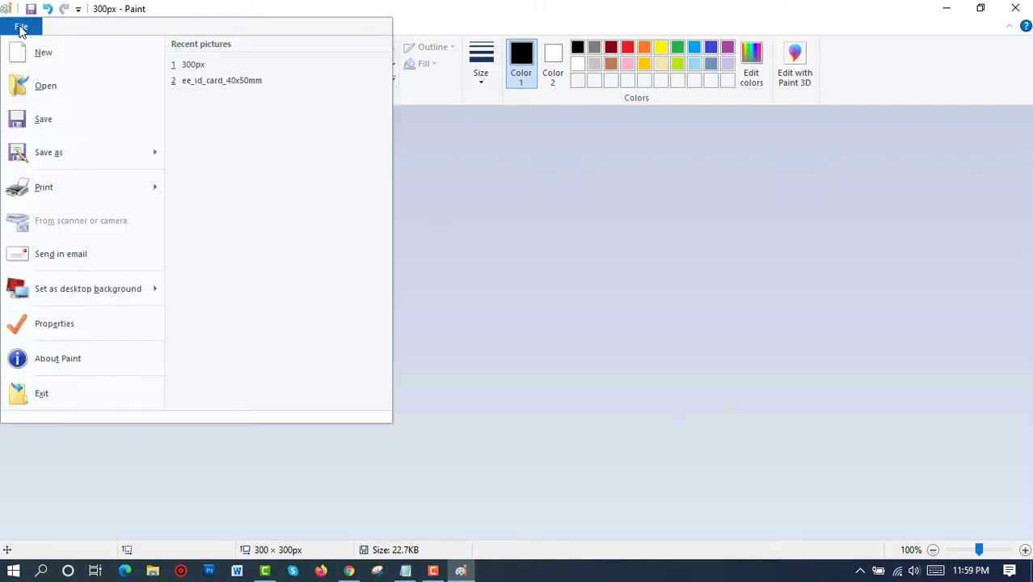
pyautogui.click(49, 86)
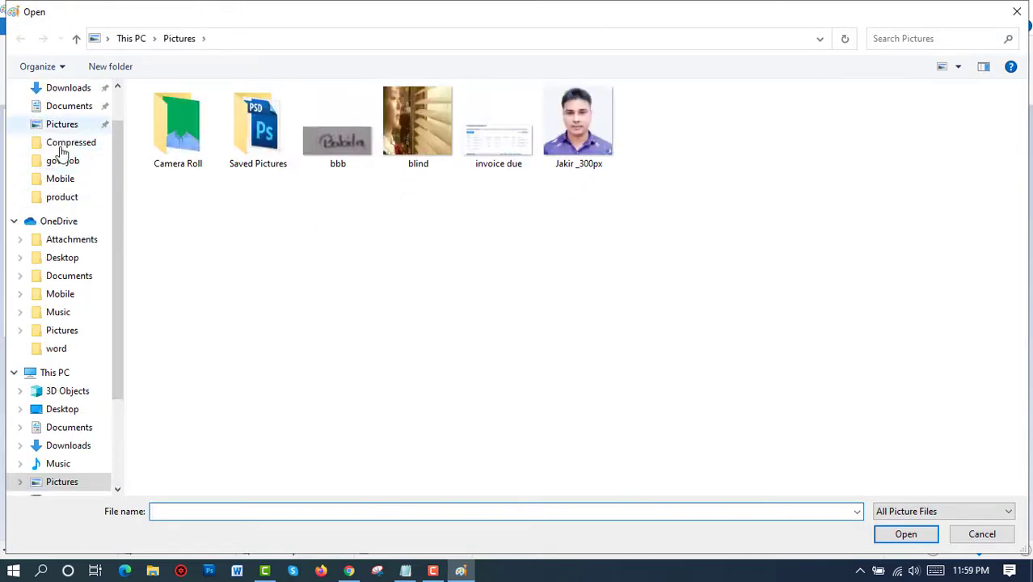
pyautogui.click(62, 409)
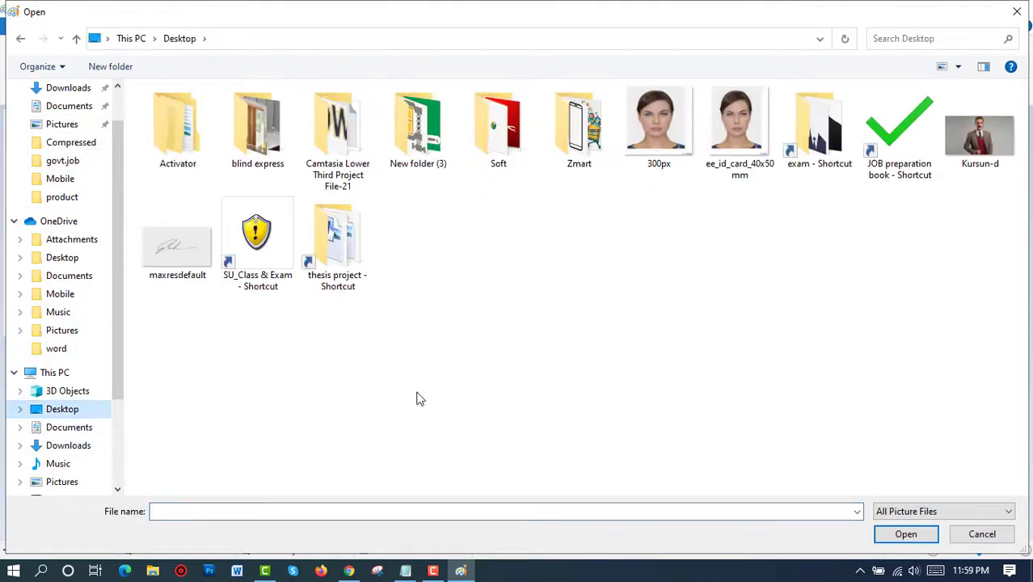
pyautogui.click(179, 265)
pyautogui.doubleClick(179, 263)
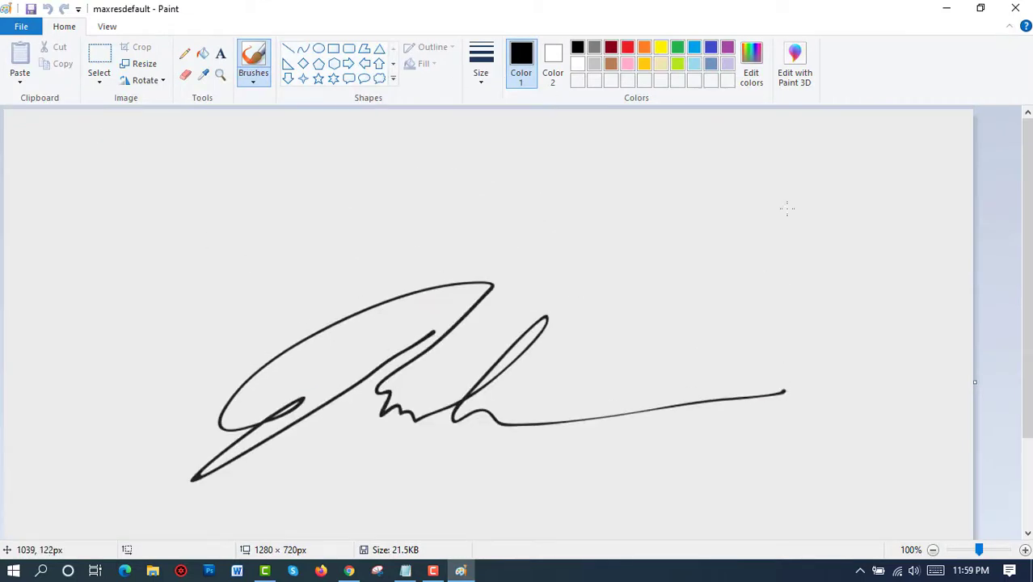
pyautogui.scroll(-3, 764, 256)
# - Resize the signature to 300 × 80 pixels with Maintain aspect ratio unchecked
pyautogui.click(130, 64)
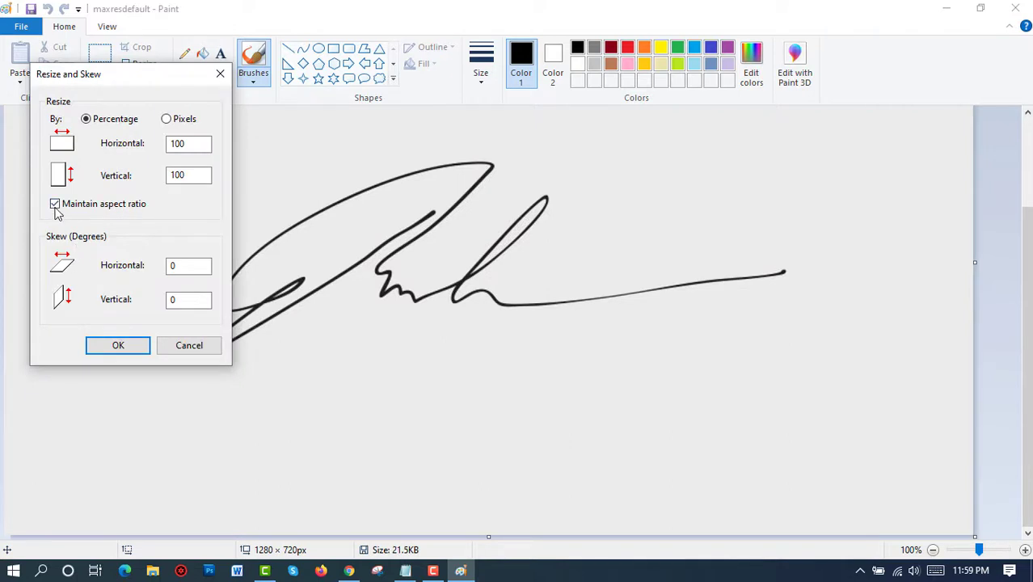
pyautogui.click(79, 206)
pyautogui.click(183, 120)
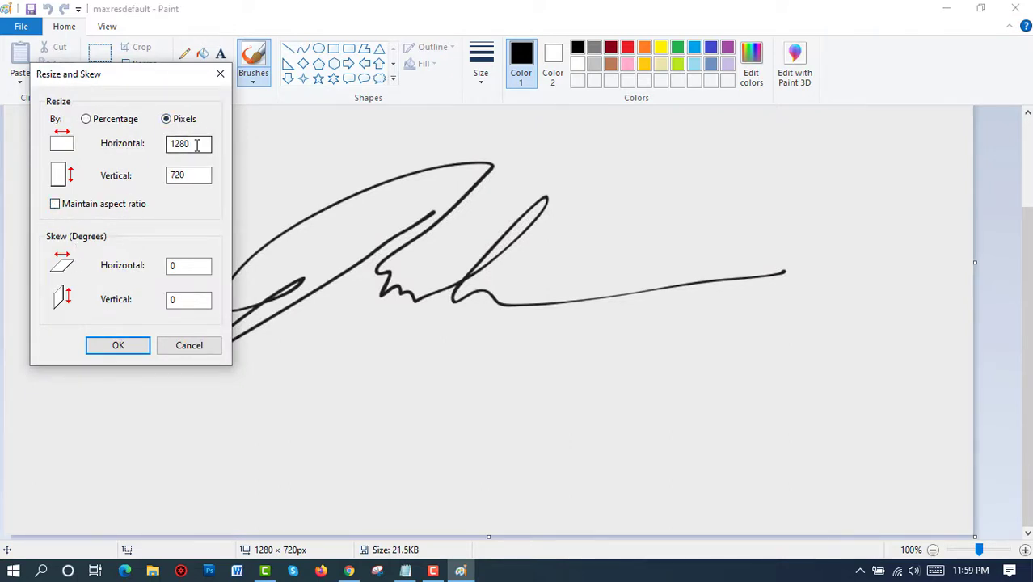
pyautogui.moveTo(196, 145); pyautogui.dragTo(173, 151)
pyautogui.write('300')
pyautogui.moveTo(188, 174); pyautogui.dragTo(172, 172)
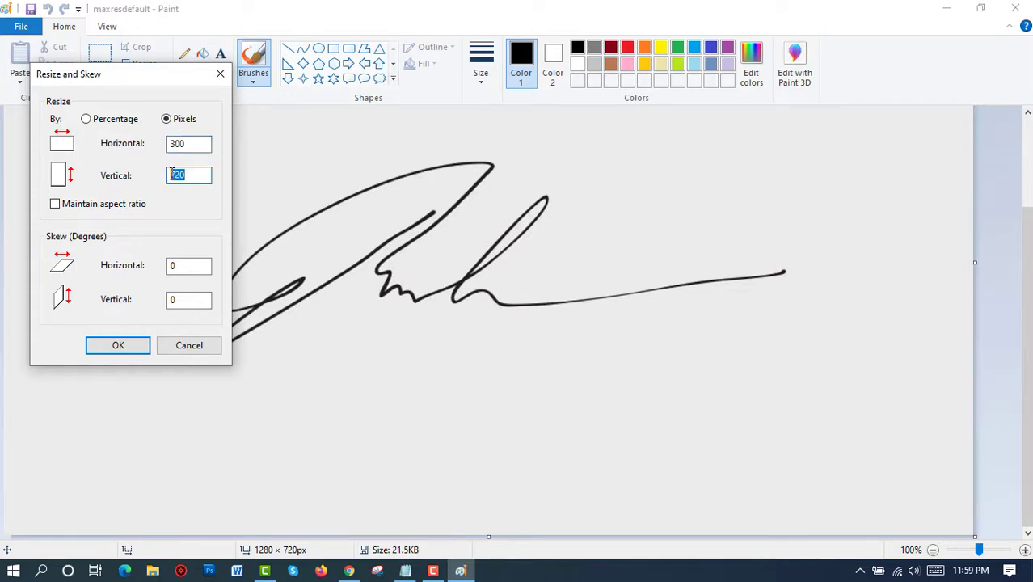
pyautogui.write('80')
pyautogui.click(122, 346)
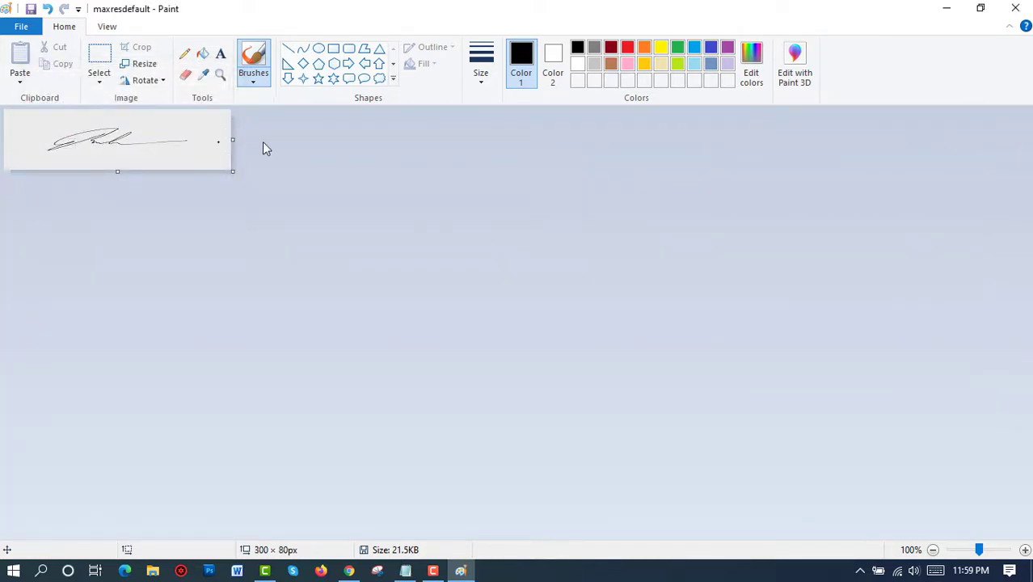
# - Save the resized signature as a JPEG named 'signature' on the Desktop
pyautogui.click(21, 27)
pyautogui.click(51, 153)
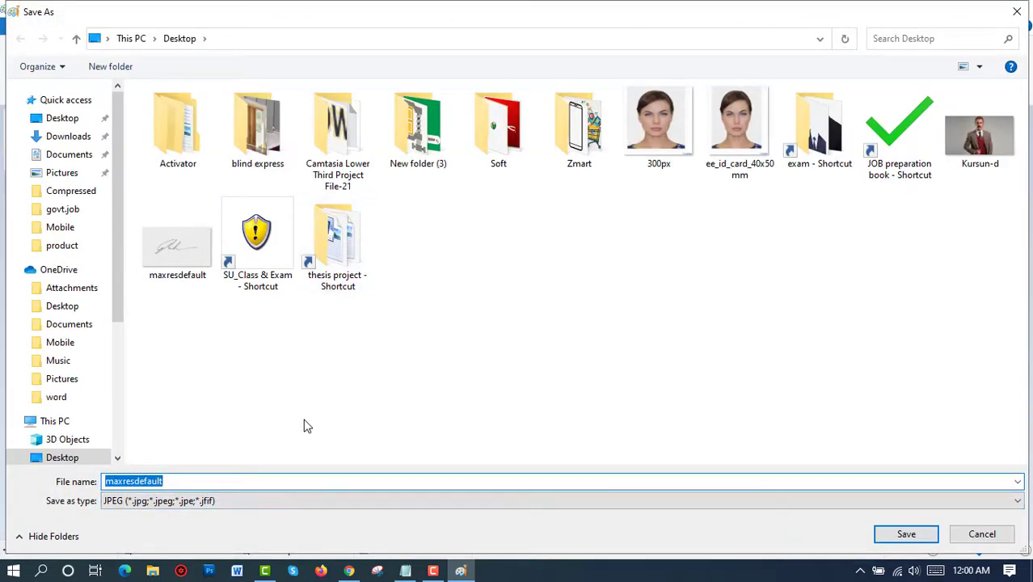
pyautogui.write('signature')
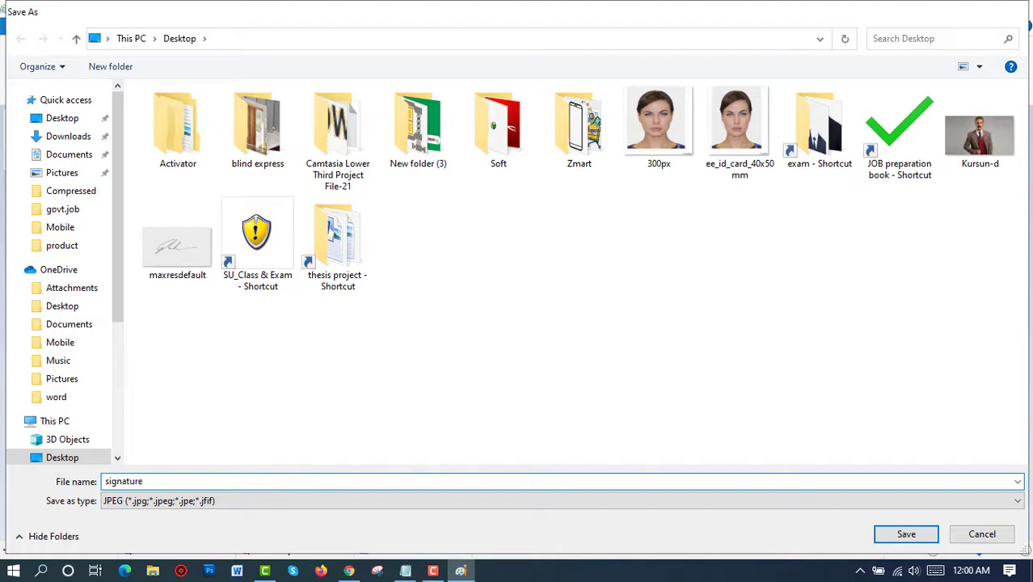
pyautogui.press('Return')
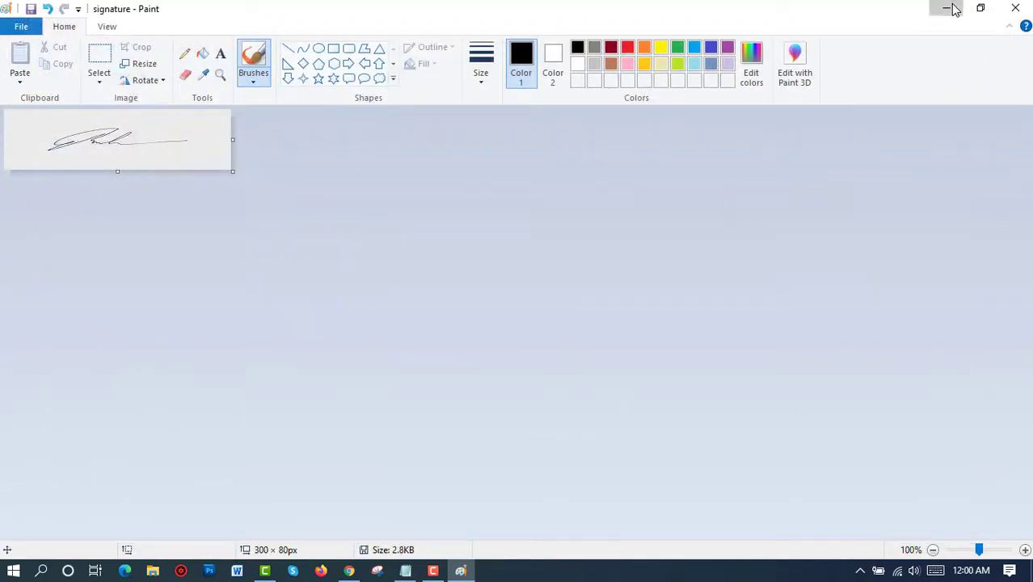
pyautogui.click(947, 8)
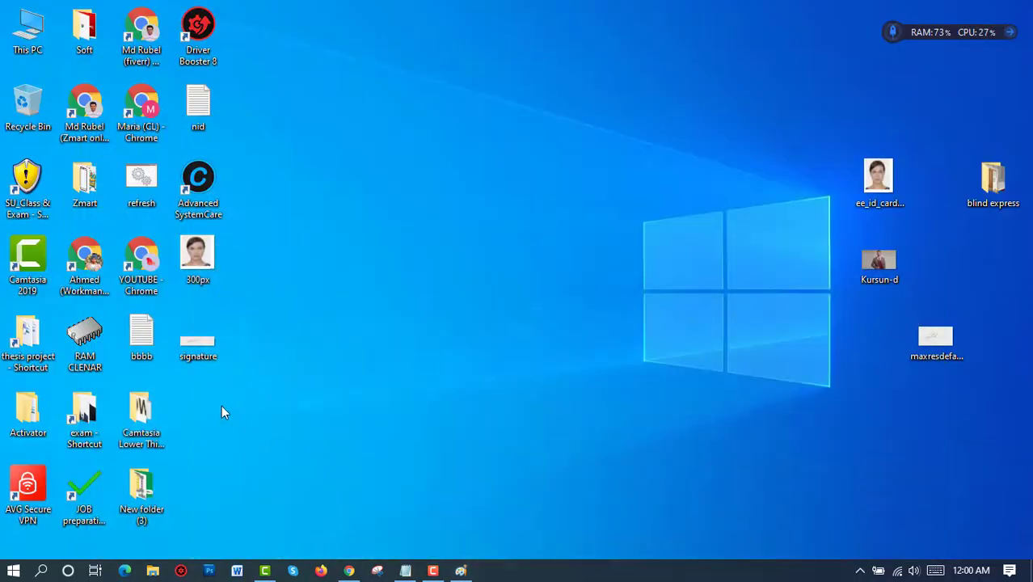
# - Verify the signature file's Details show 300 × 80 pixels, then minimize Paint
pyautogui.rightClick(195, 335)
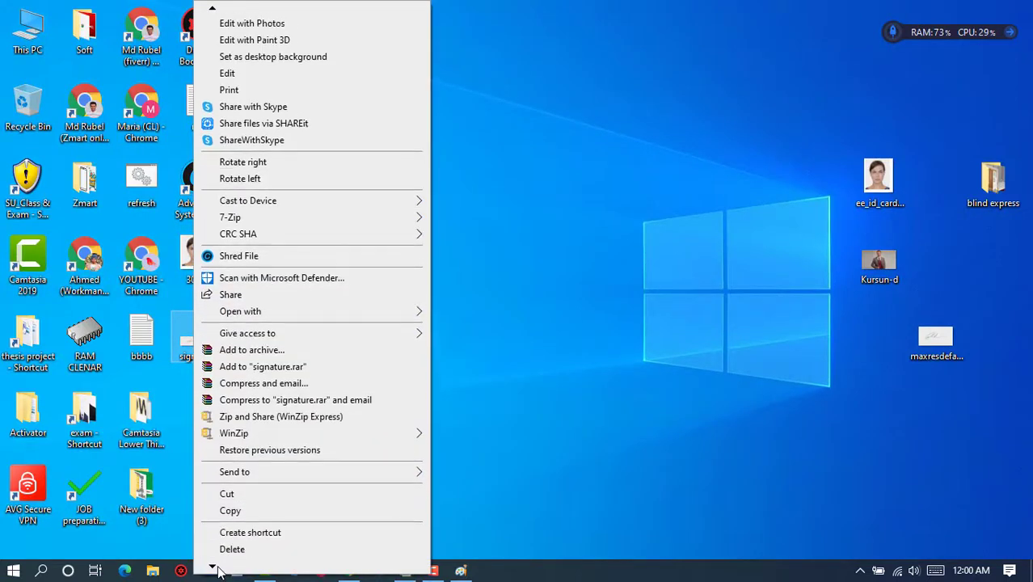
pyautogui.moveTo(212, 565)
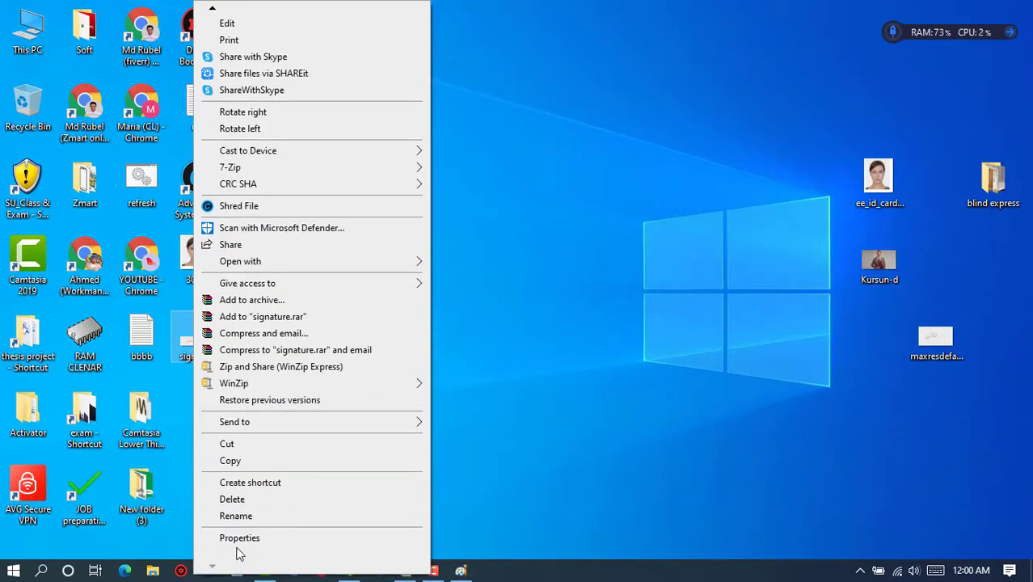
pyautogui.click(239, 537)
pyautogui.click(295, 203)
pyautogui.moveTo(341, 177); pyautogui.dragTo(365, 11)
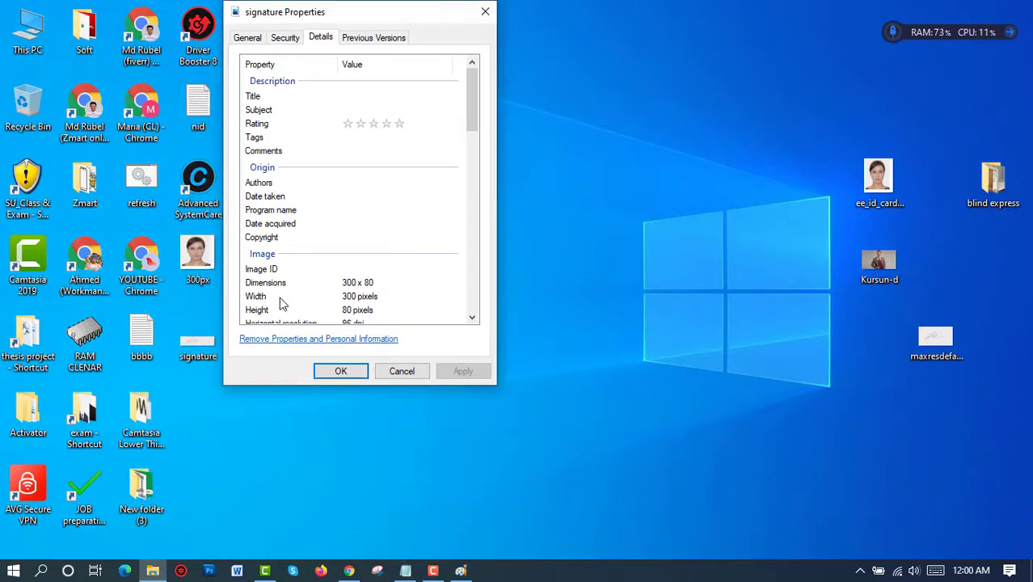
pyautogui.click(279, 299)
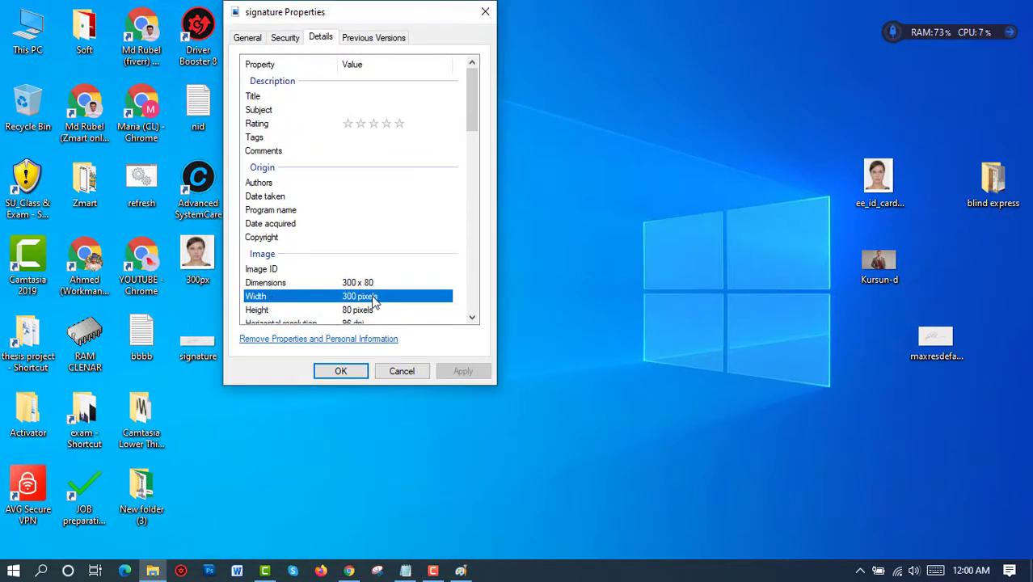
pyautogui.click(262, 313)
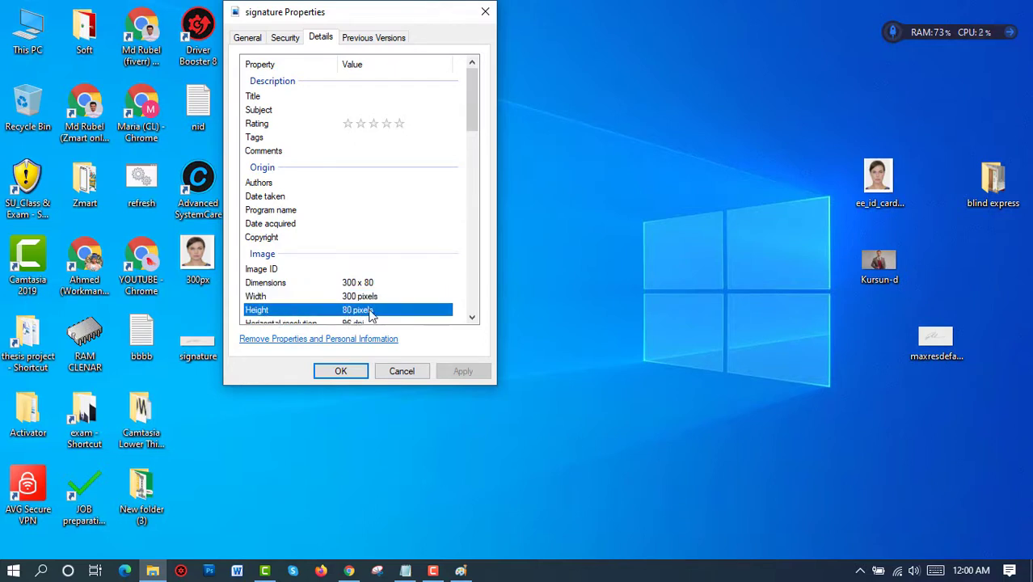
pyautogui.click(344, 372)
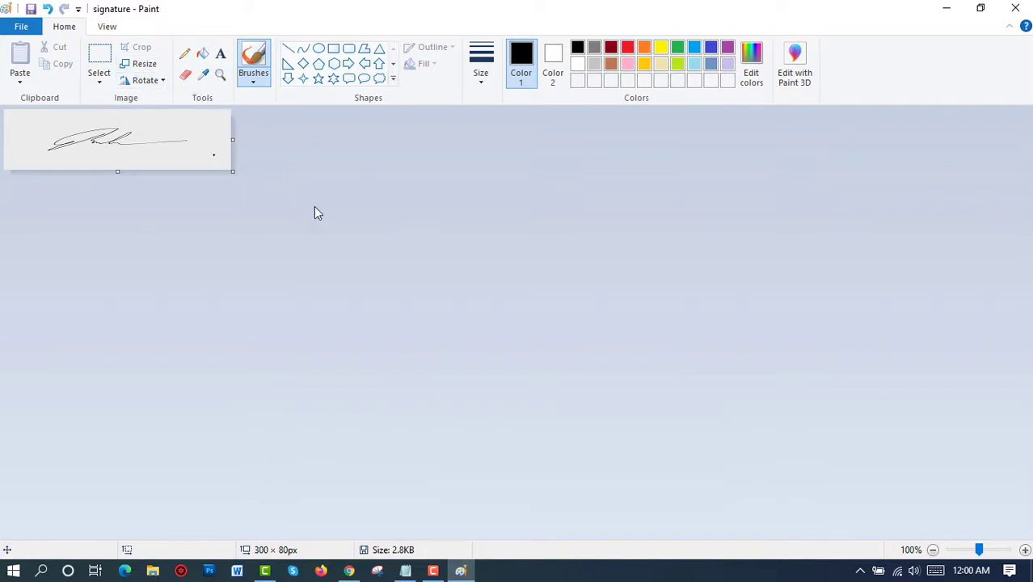
pyautogui.click(950, 8)
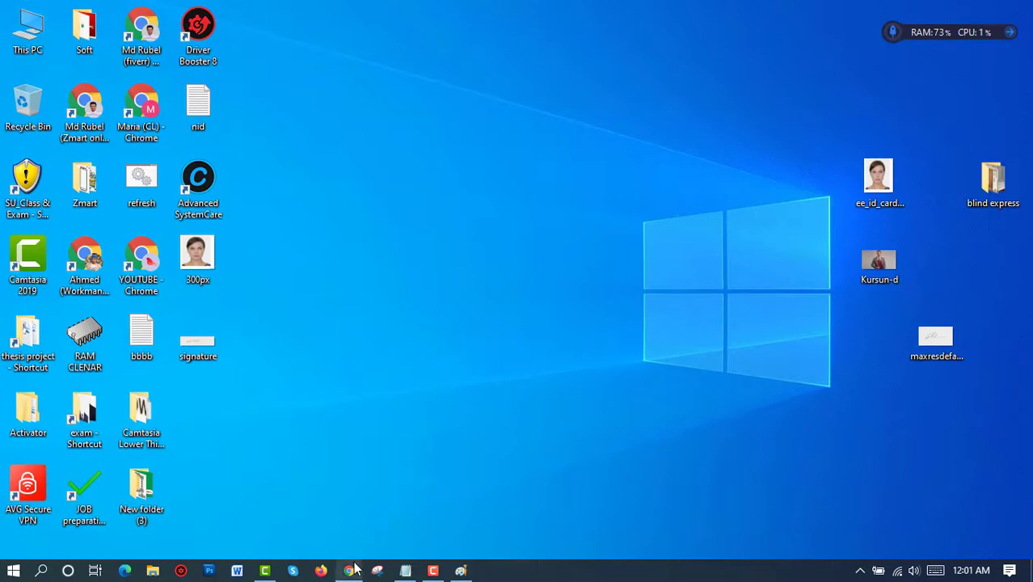
pyautogui.moveTo(348, 571)
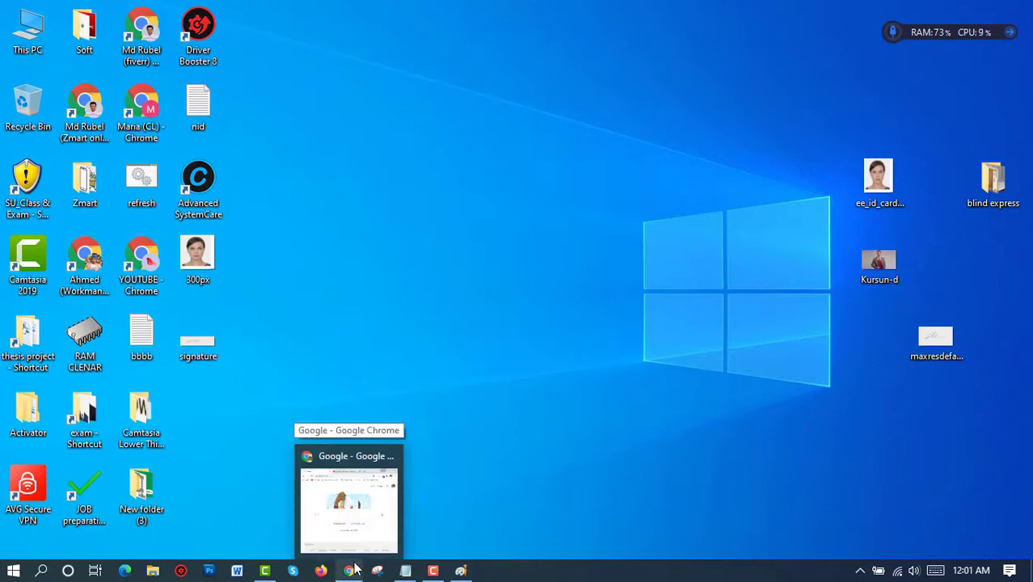
# - Open a new Chrome tab and copy the resizeimage.net address from the notes
pyautogui.click(353, 570)
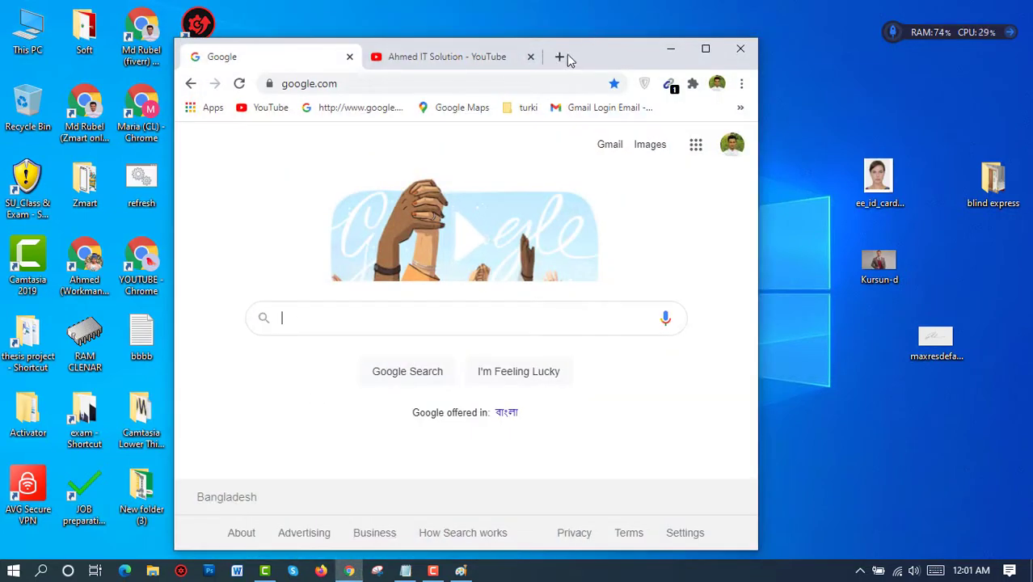
pyautogui.click(565, 56)
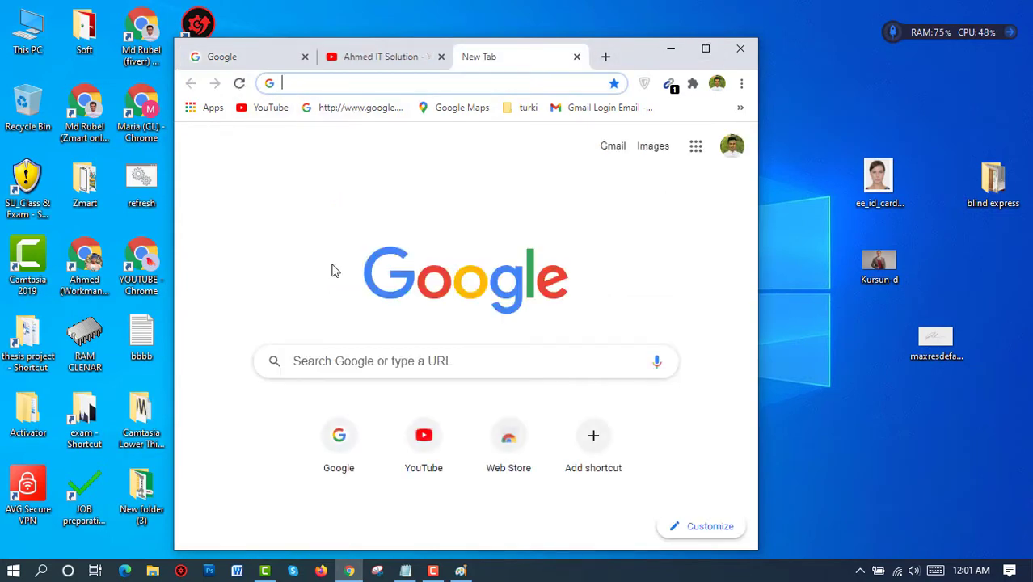
pyautogui.click(405, 570)
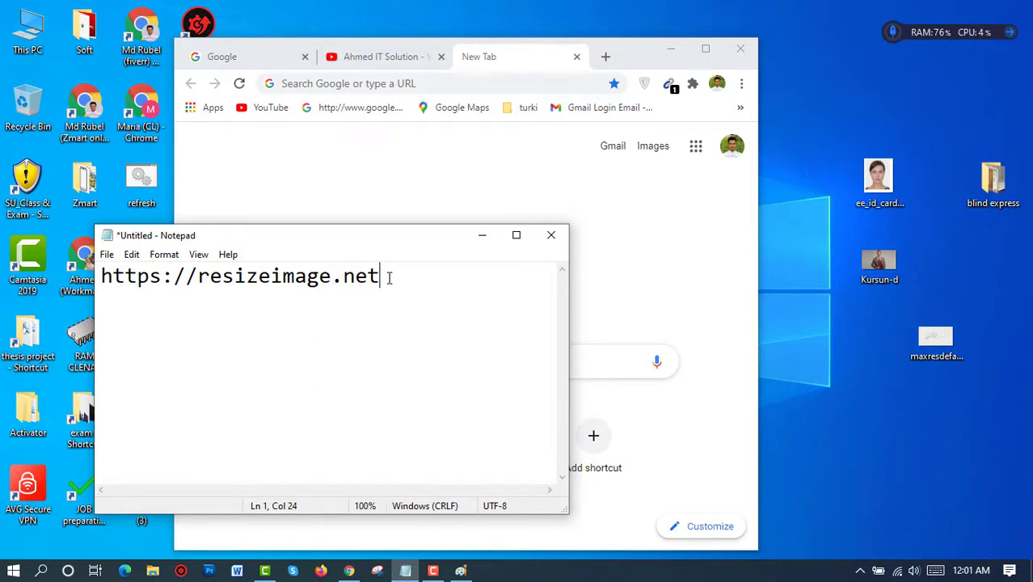
pyautogui.moveTo(389, 277); pyautogui.dragTo(100, 291)
pyautogui.rightClick(143, 273)
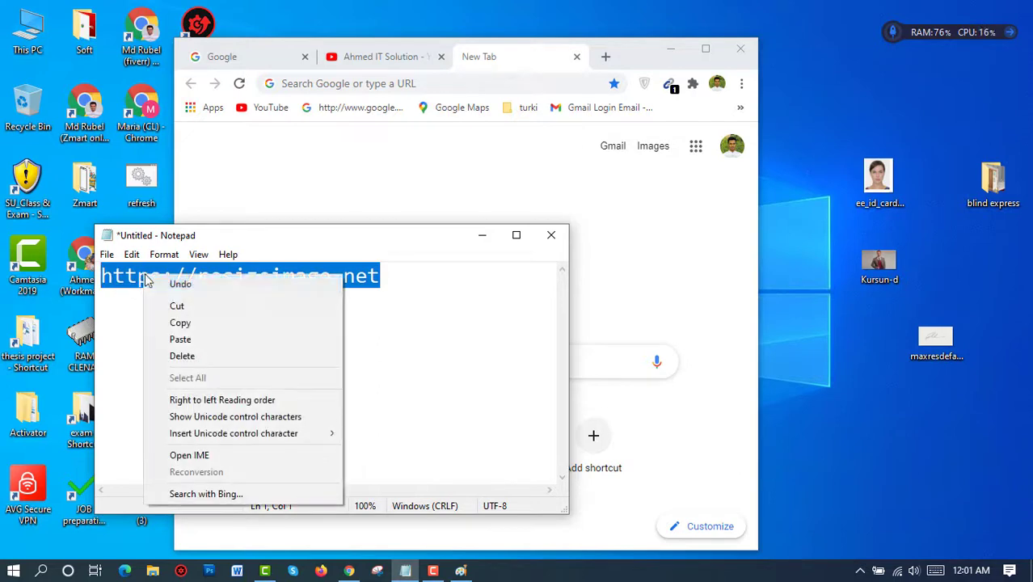
pyautogui.click(184, 323)
# - Paste and go to resizeimage.net, then maximize the Chrome window
pyautogui.click(386, 87)
pyautogui.rightClick(381, 86)
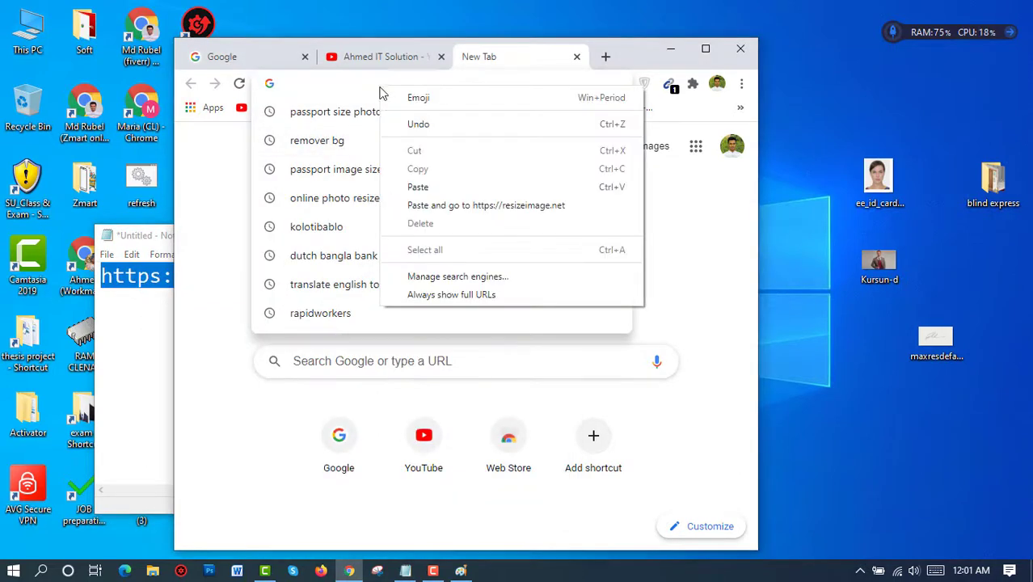
pyautogui.click(436, 206)
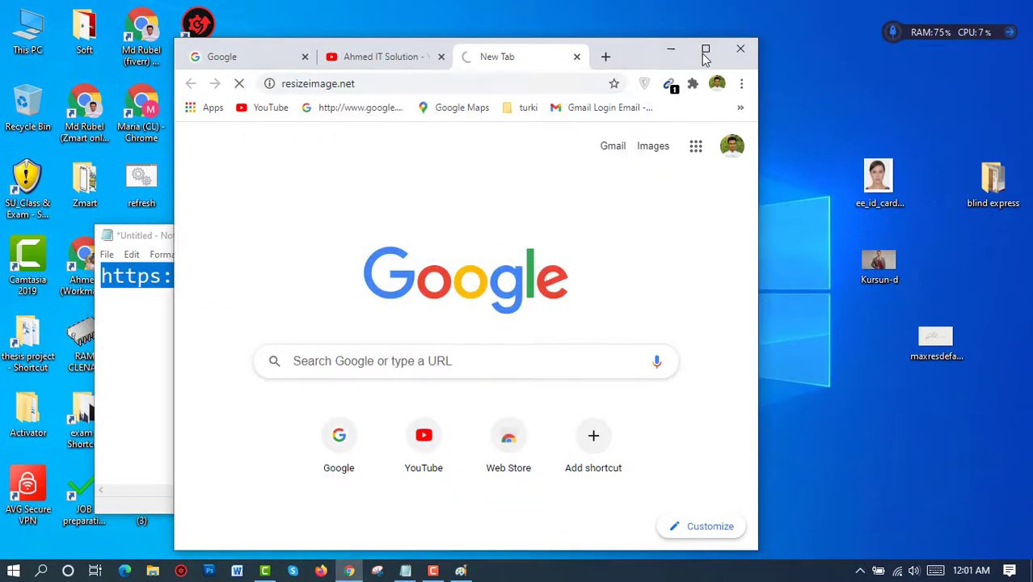
pyautogui.click(705, 51)
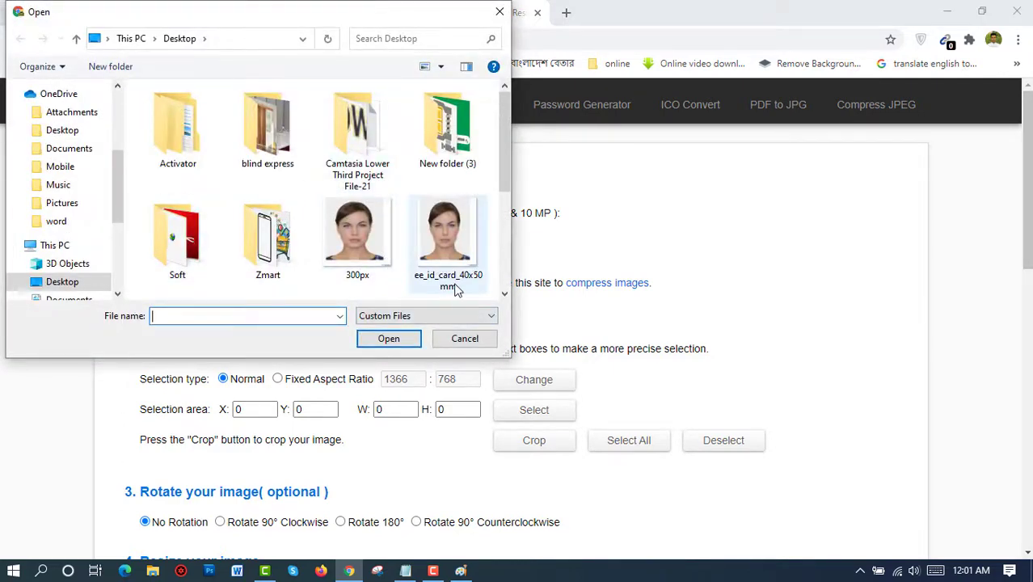
# - Upload ee_id_card_40x50mm from the Desktop to ResizeImage.net
pyautogui.click(450, 257)
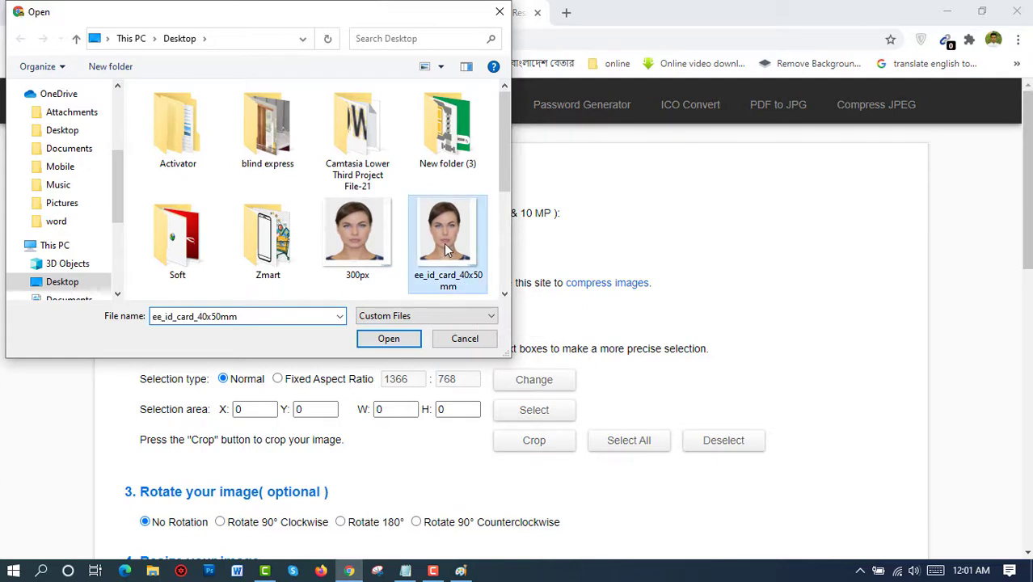
pyautogui.click(407, 343)
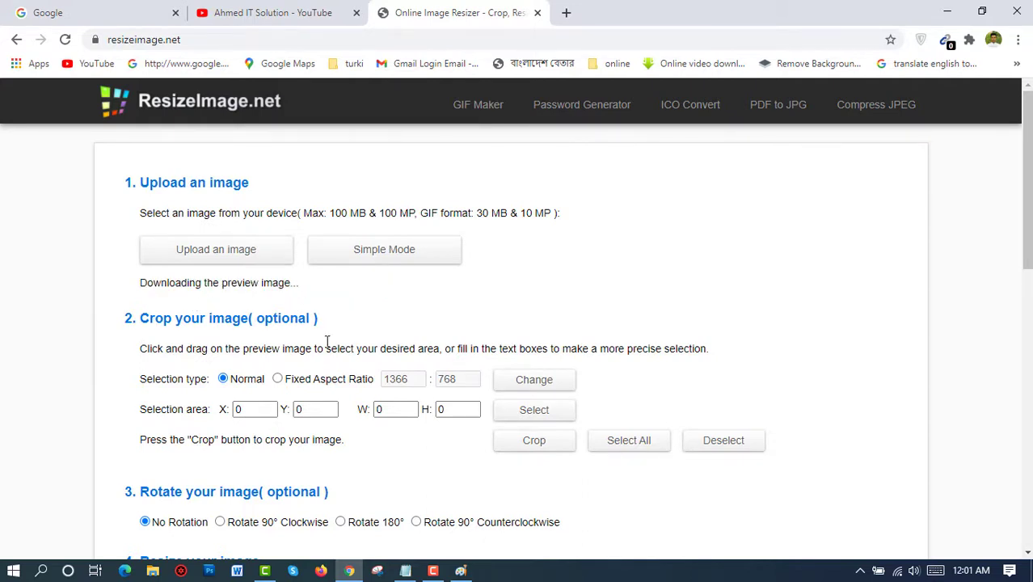
# - Switch the crop selection type to Fixed Aspect Ratio
pyautogui.scroll(-1, 342, 336)
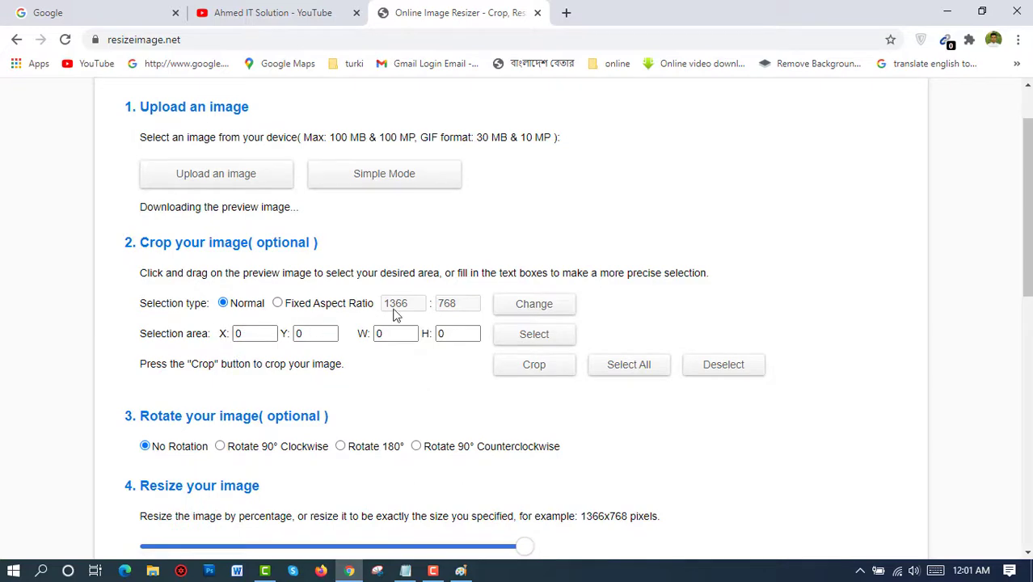
pyautogui.scroll(-2, 441, 419)
pyautogui.scroll(-5, 404, 364)
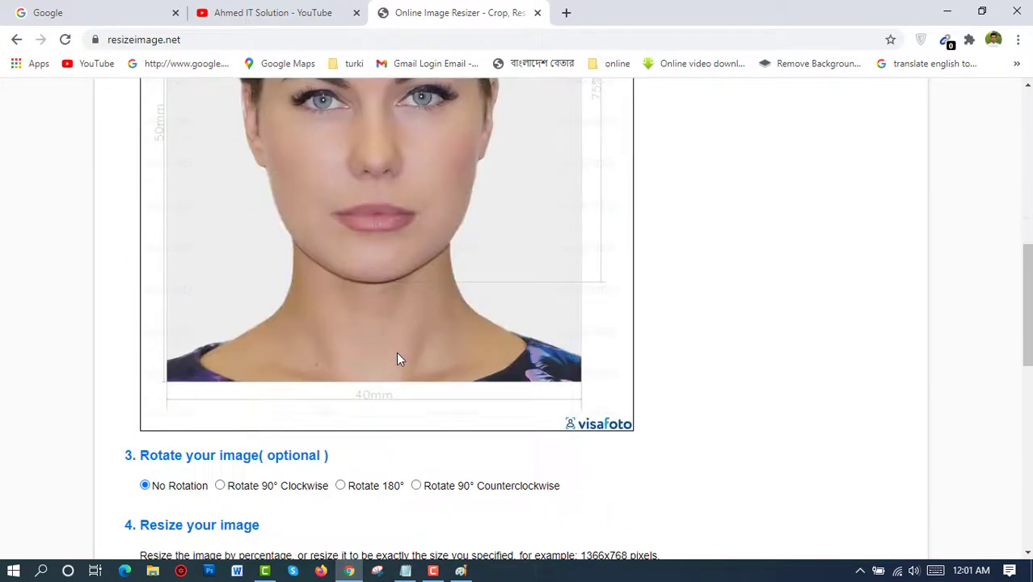
pyautogui.scroll(6, 395, 356)
pyautogui.scroll(-5, 373, 344)
pyautogui.scroll(4, 358, 332)
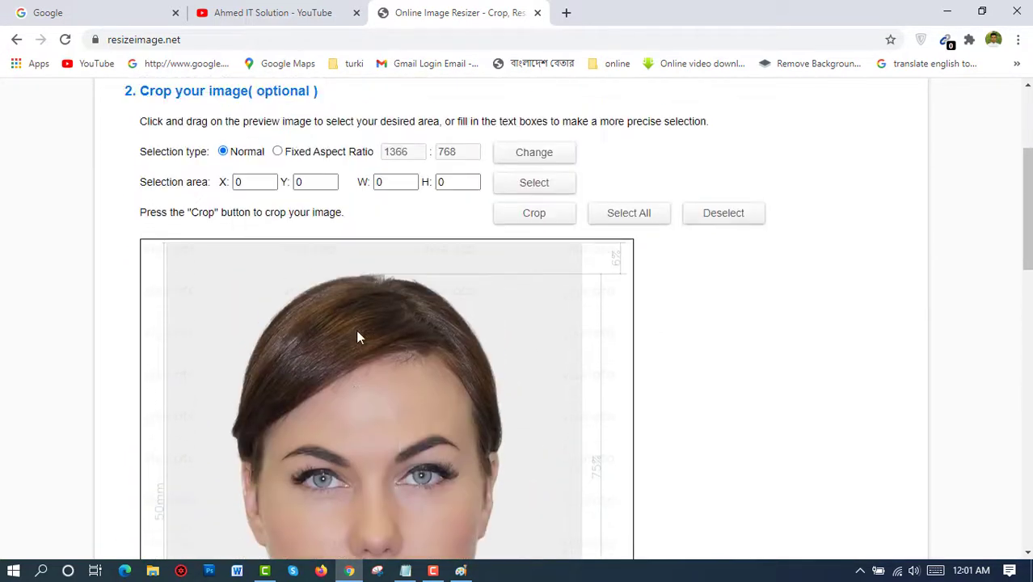
pyautogui.scroll(3, 357, 334)
pyautogui.scroll(-2, 315, 344)
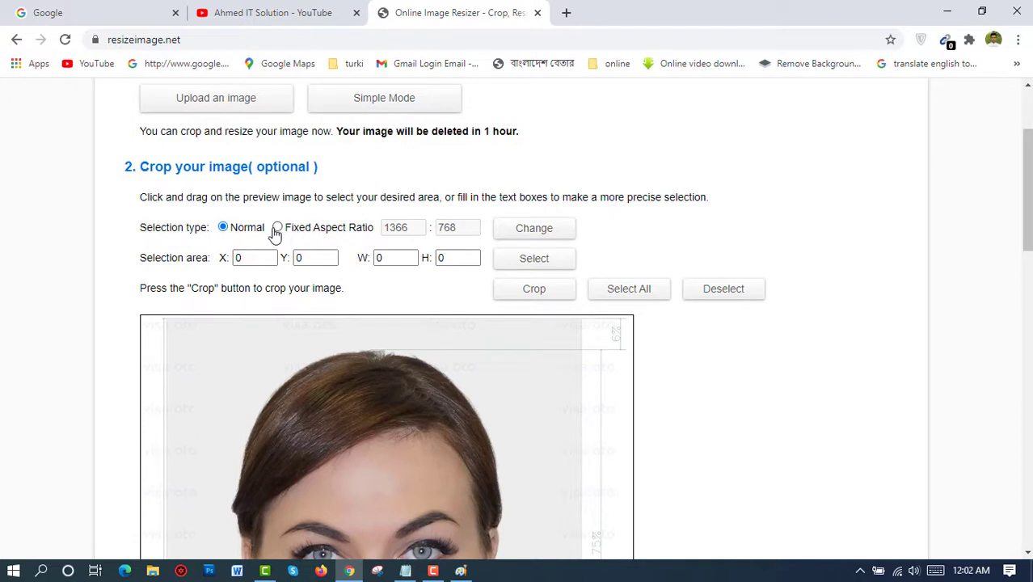
pyautogui.click(277, 228)
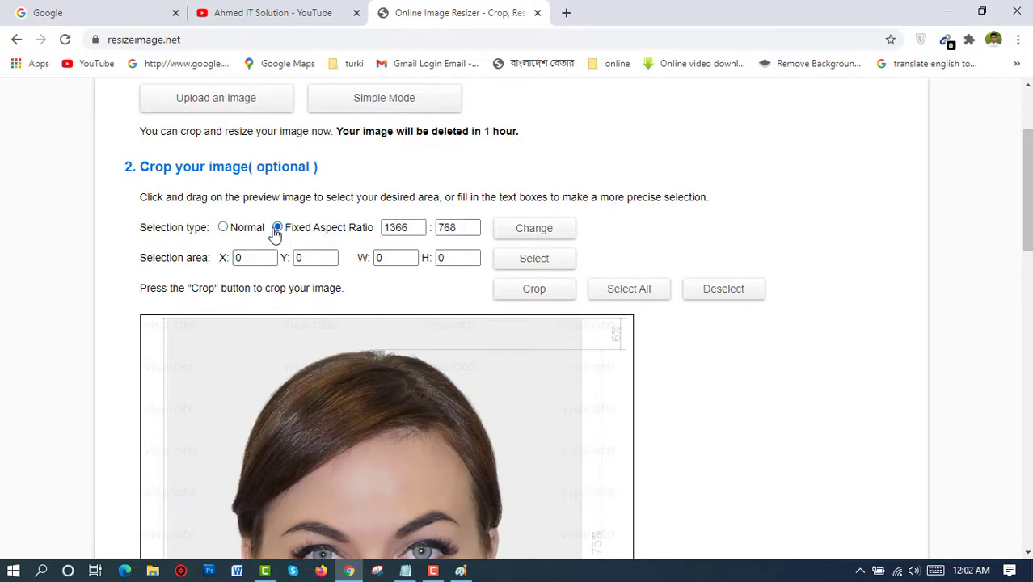
# - Change the crop ratio from 1366:768 to 300:300
pyautogui.click(421, 228)
pyautogui.moveTo(422, 227); pyautogui.dragTo(380, 229)
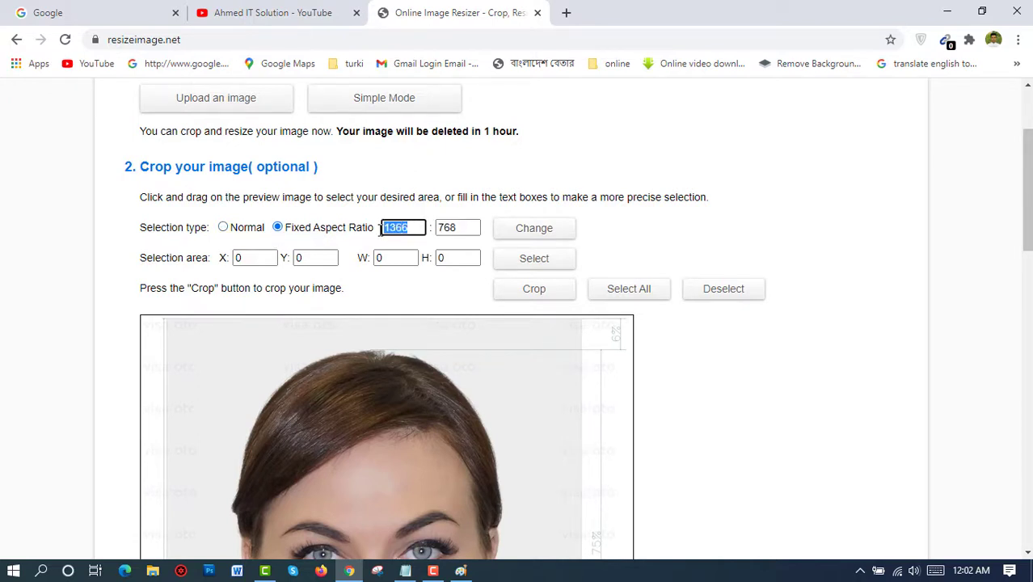
pyautogui.write('300')
pyautogui.moveTo(477, 227); pyautogui.dragTo(438, 228)
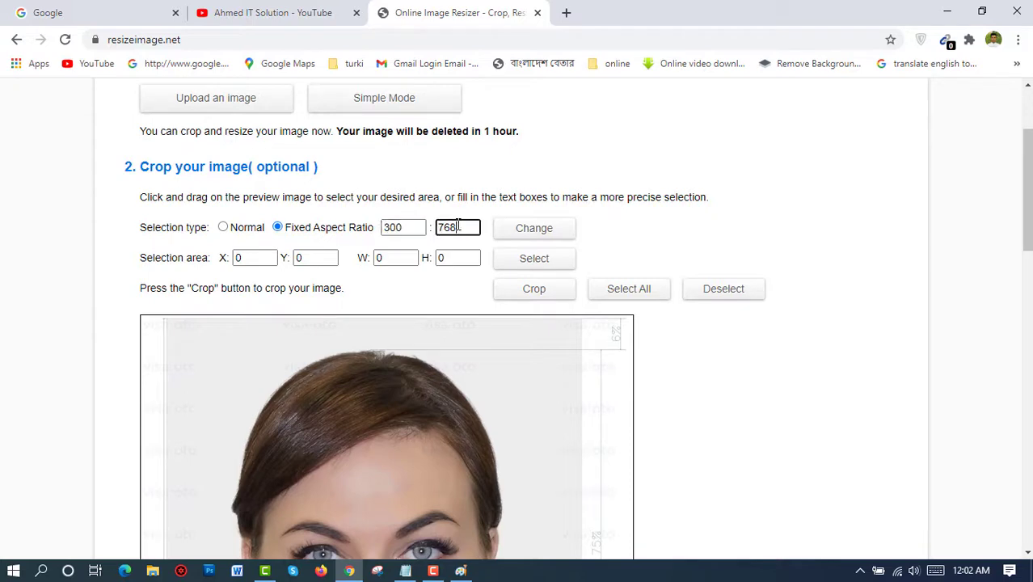
pyautogui.write('300')
pyautogui.click(536, 231)
pyautogui.scroll(-3, 416, 350)
pyautogui.scroll(-3, 400, 368)
pyautogui.scroll(-2, 399, 376)
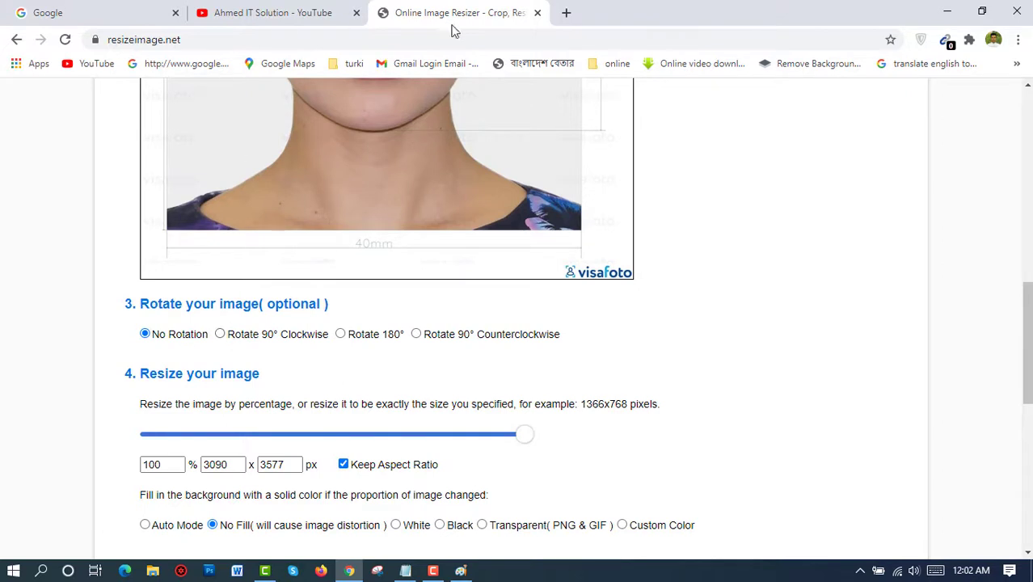
# - Enter 300 as the output width and height
pyautogui.scroll(-2, 285, 312)
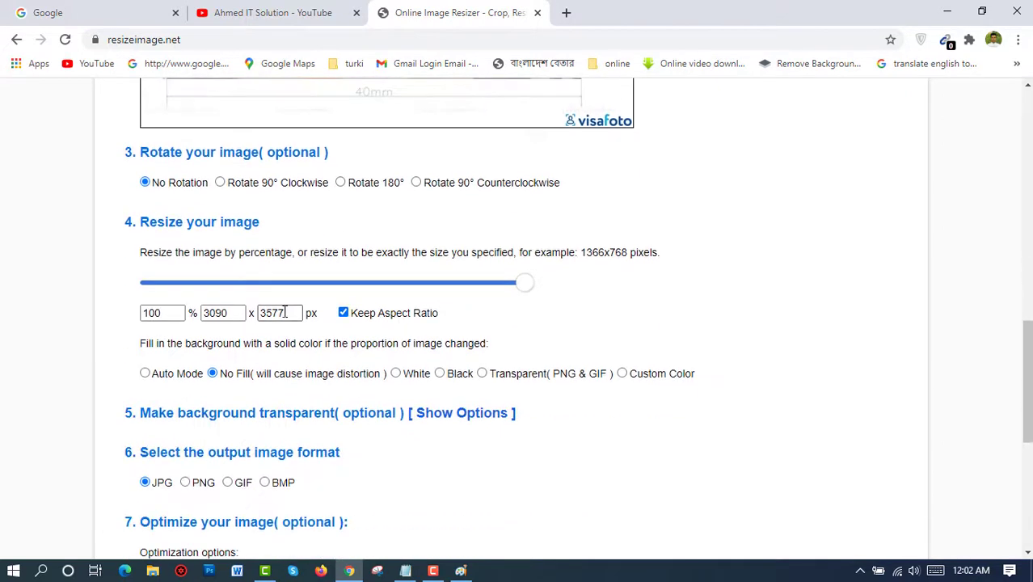
pyautogui.click(229, 313)
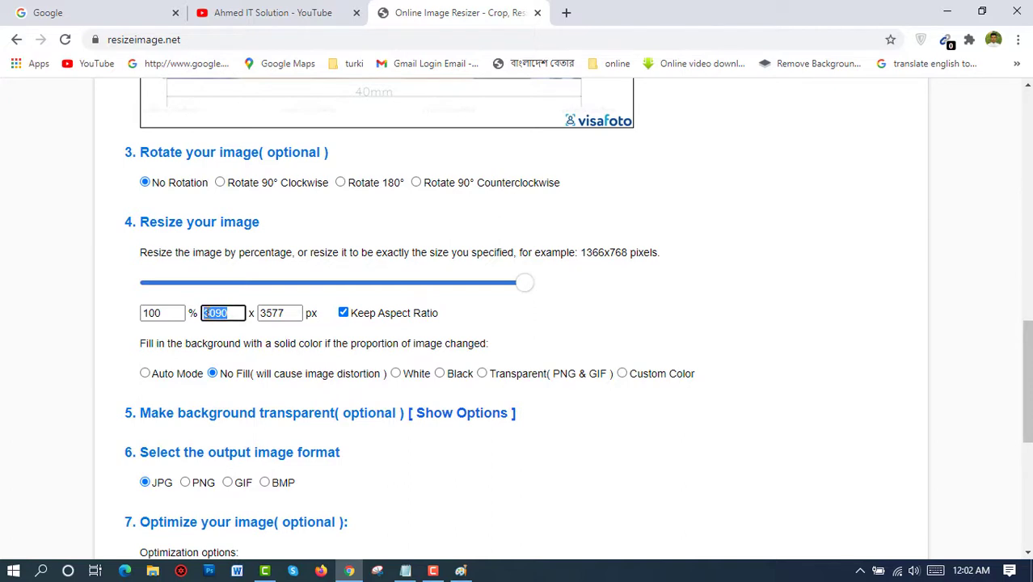
pyautogui.write('300')
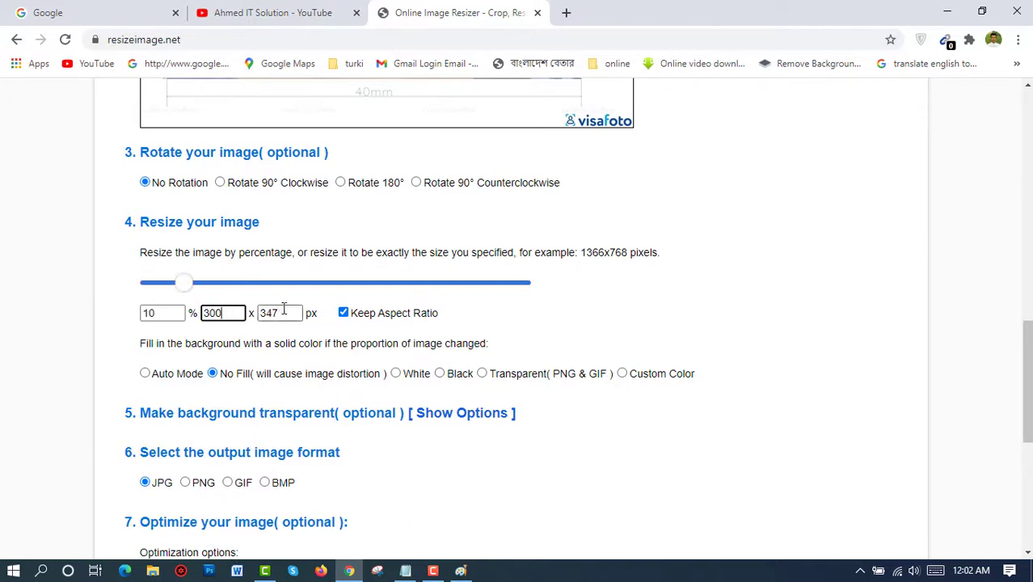
pyautogui.doubleClick(284, 309)
pyautogui.write('30')
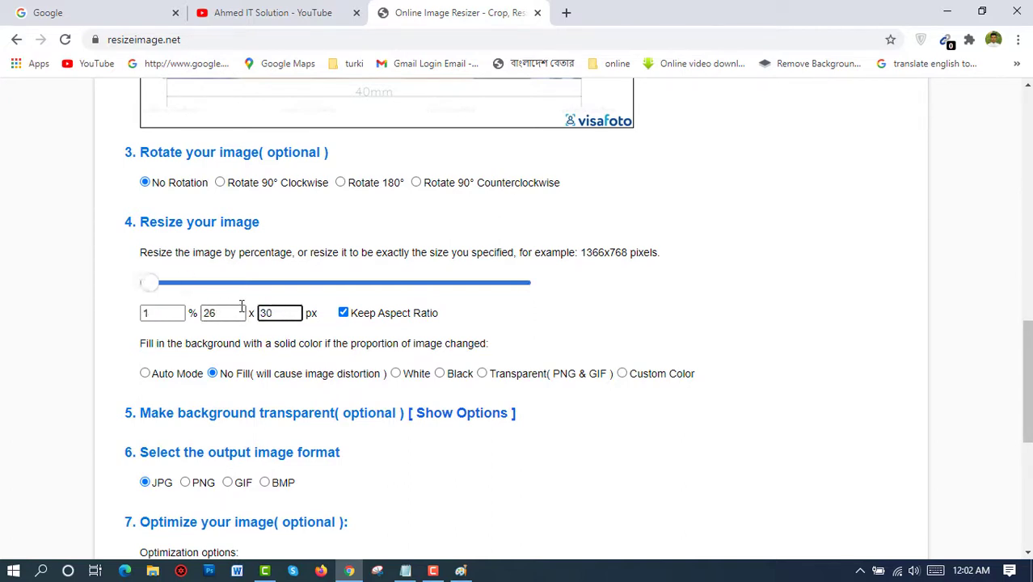
pyautogui.write('0')
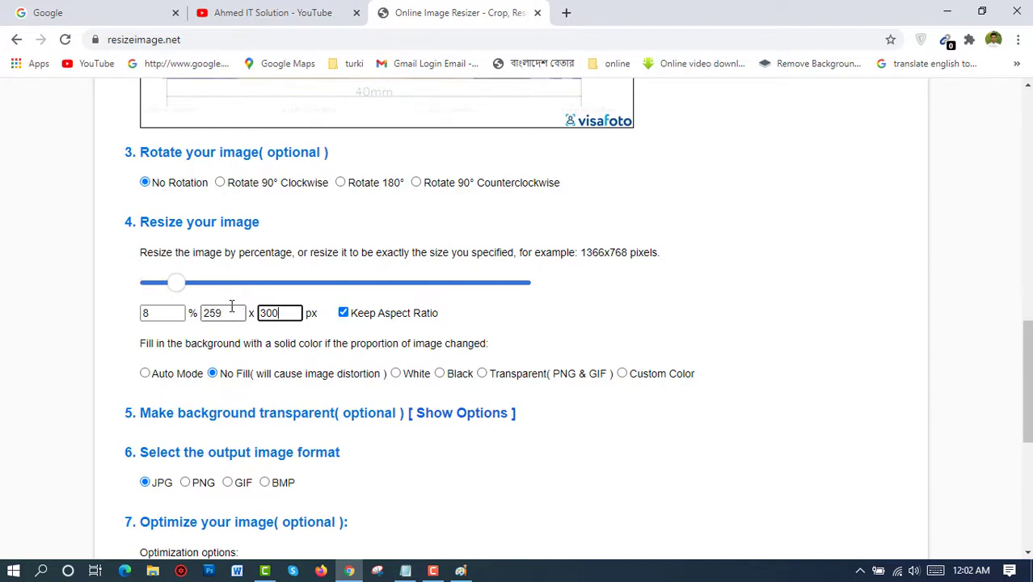
# - Turn off Keep Aspect Ratio and correct the width from 259 back to 300 px
pyautogui.click(343, 314)
pyautogui.click(229, 312)
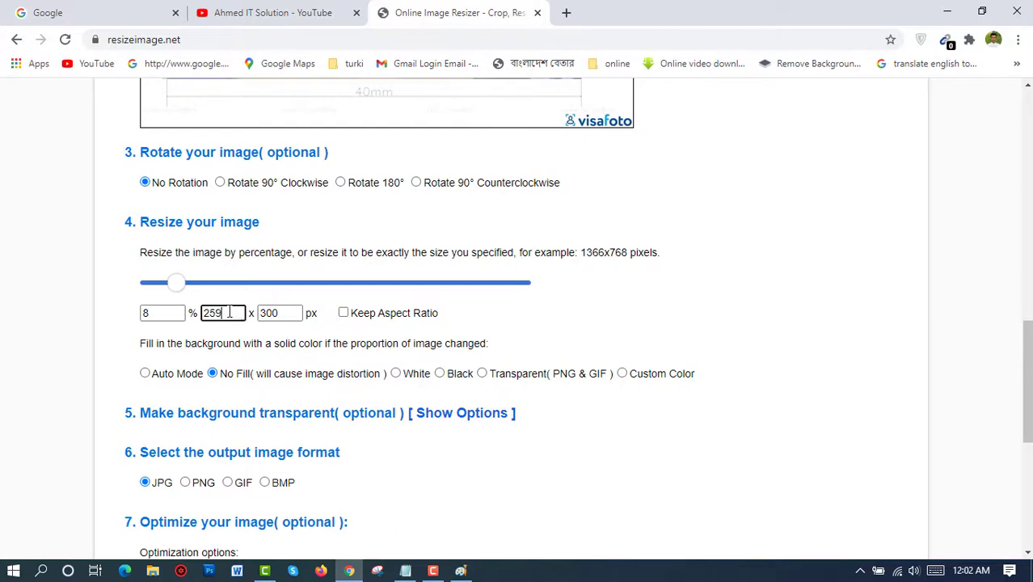
pyautogui.moveTo(229, 313); pyautogui.dragTo(194, 313)
pyautogui.write('300')
pyautogui.click(281, 314)
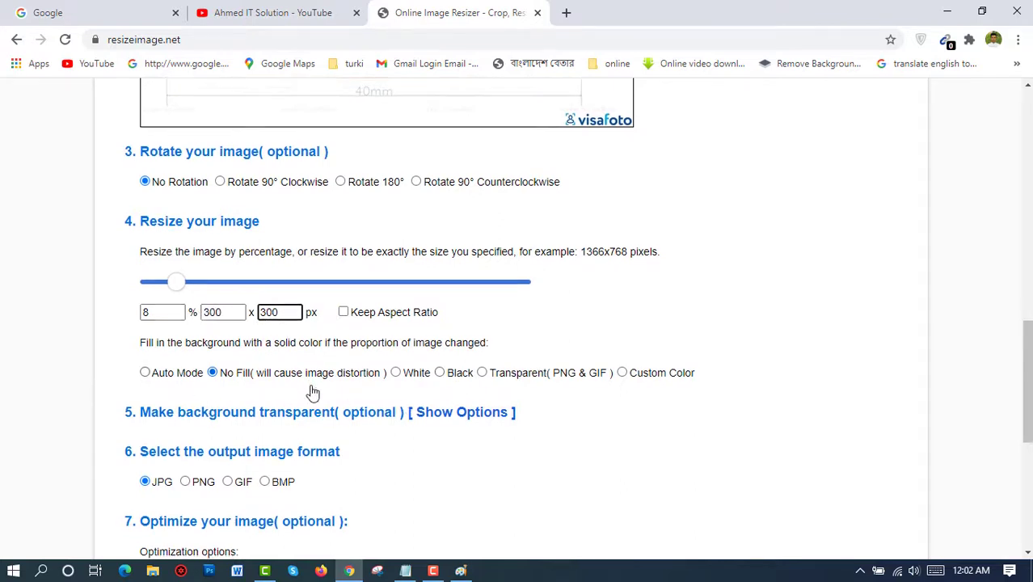
pyautogui.scroll(-2, 502, 381)
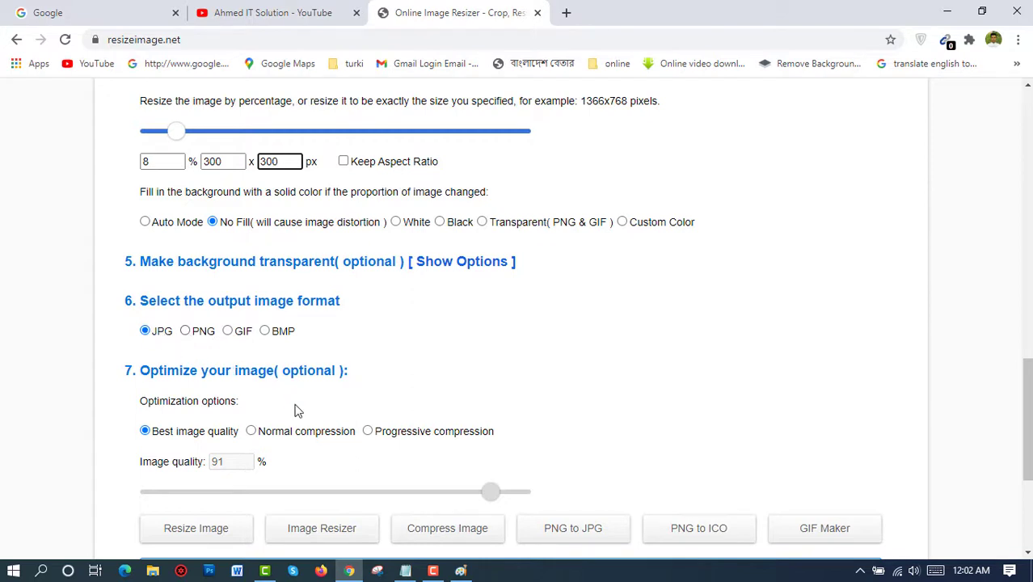
pyautogui.scroll(-3, 292, 458)
pyautogui.scroll(1, 291, 459)
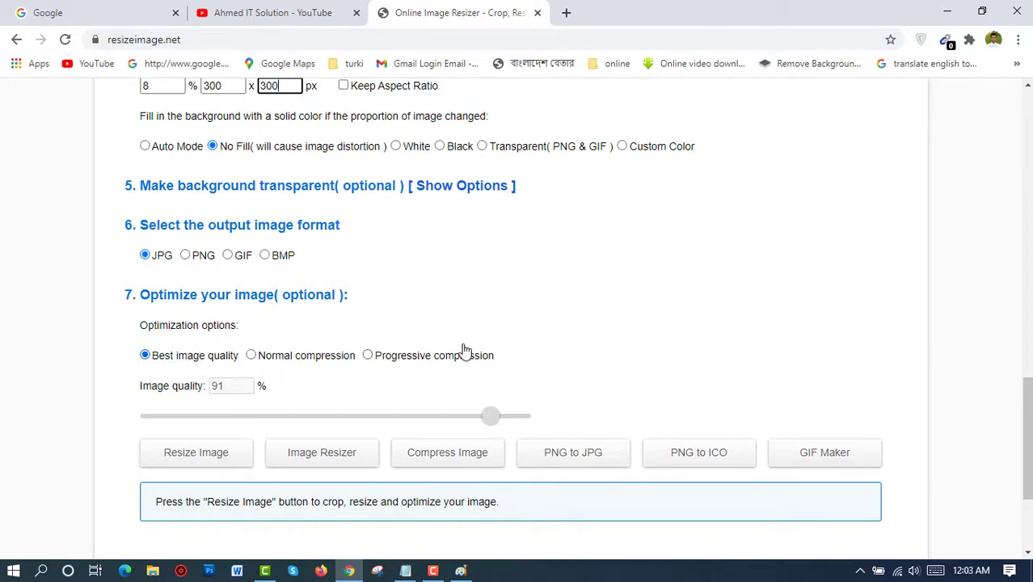
pyautogui.scroll(-2, 361, 397)
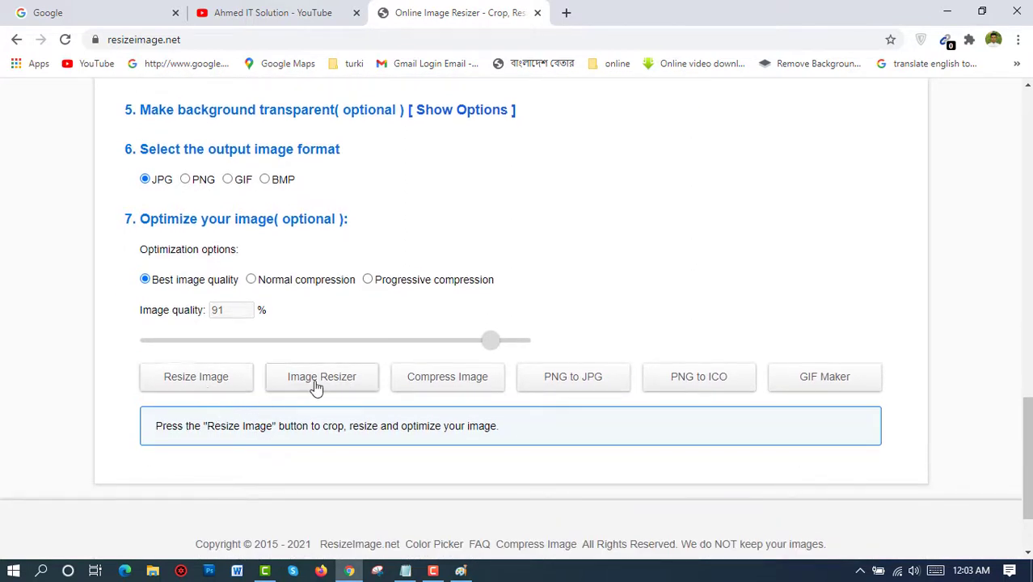
# - Resize the photo to 300x300 (42.4 KB) and download the JPG
pyautogui.scroll(-3, 317, 388)
pyautogui.click(204, 276)
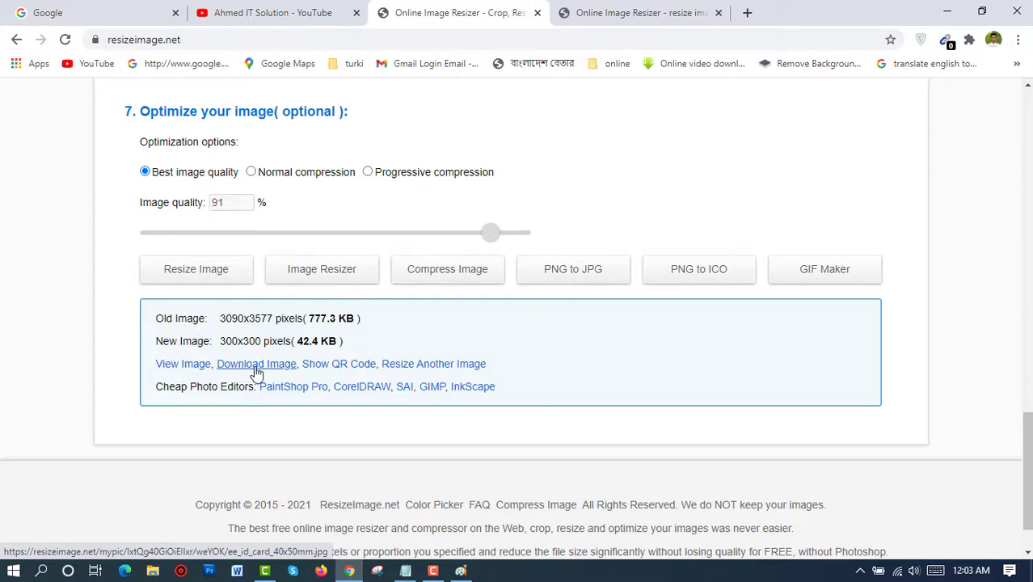
pyautogui.click(256, 368)
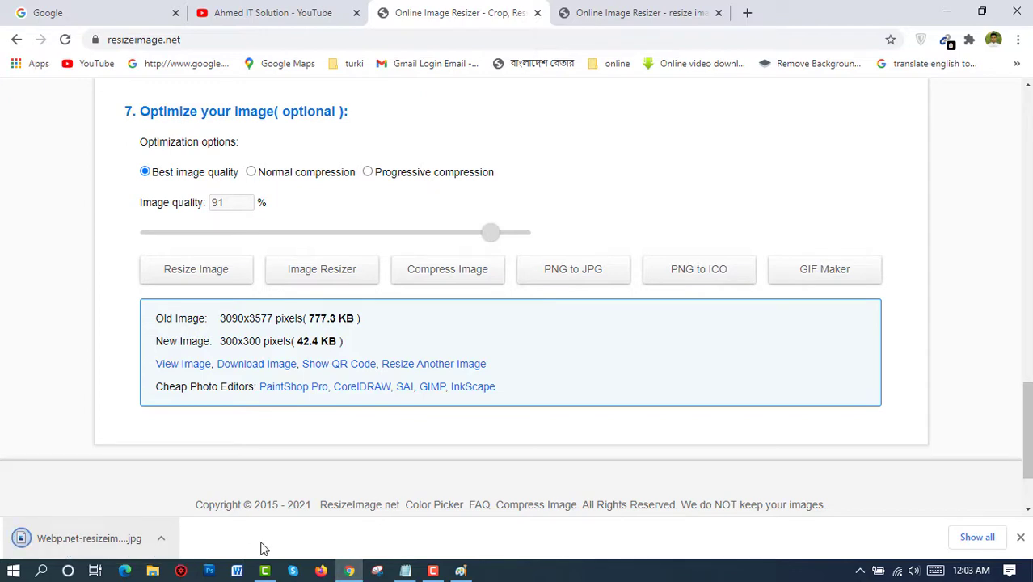
pyautogui.click(989, 538)
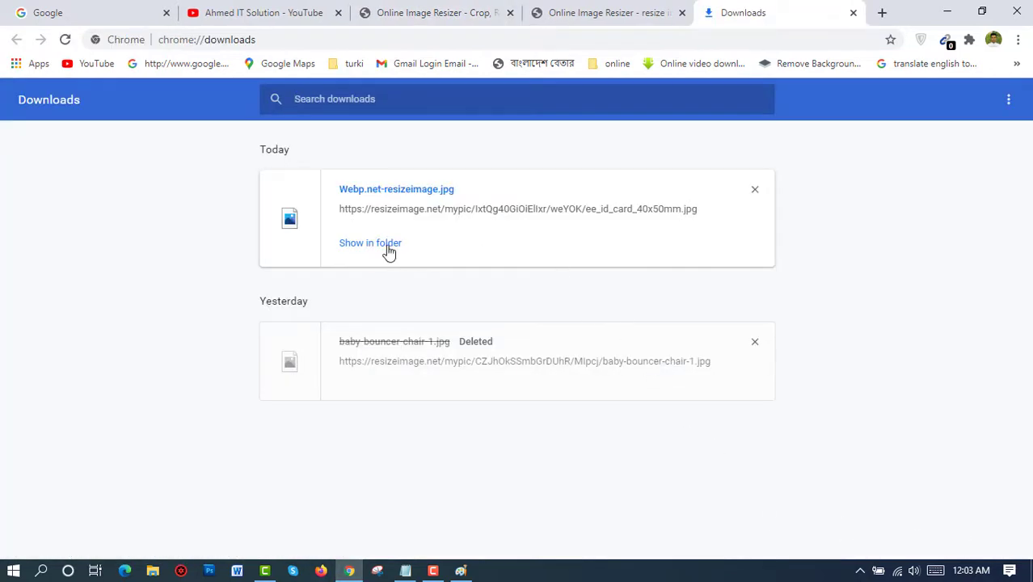
# - Show the downloaded Webp.net-resizeimage.jpg in its maximized Downloads folder
pyautogui.click(386, 246)
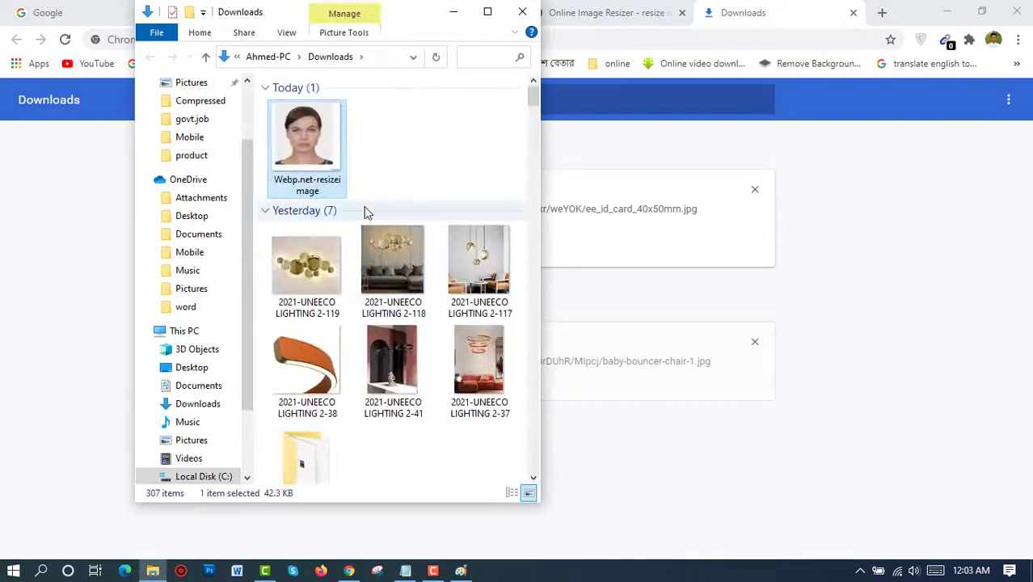
pyautogui.click(488, 12)
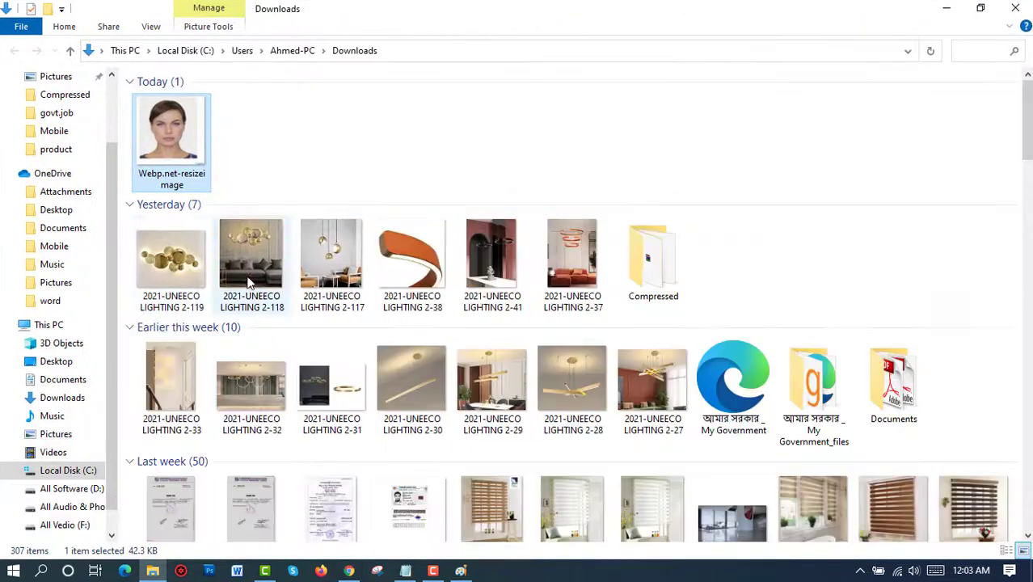
pyautogui.click(260, 128)
pyautogui.click(172, 142)
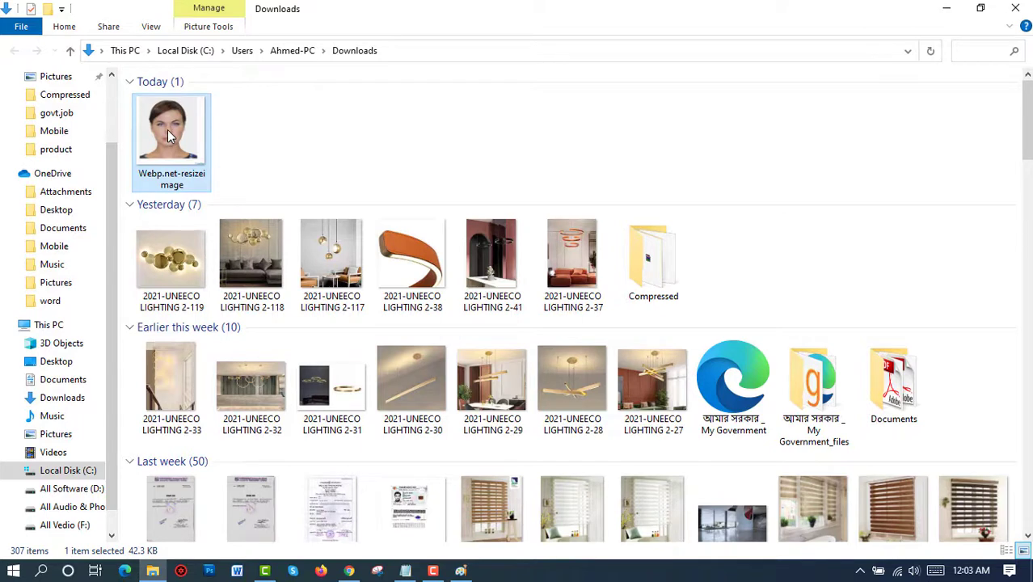
pyautogui.rightClick(168, 130)
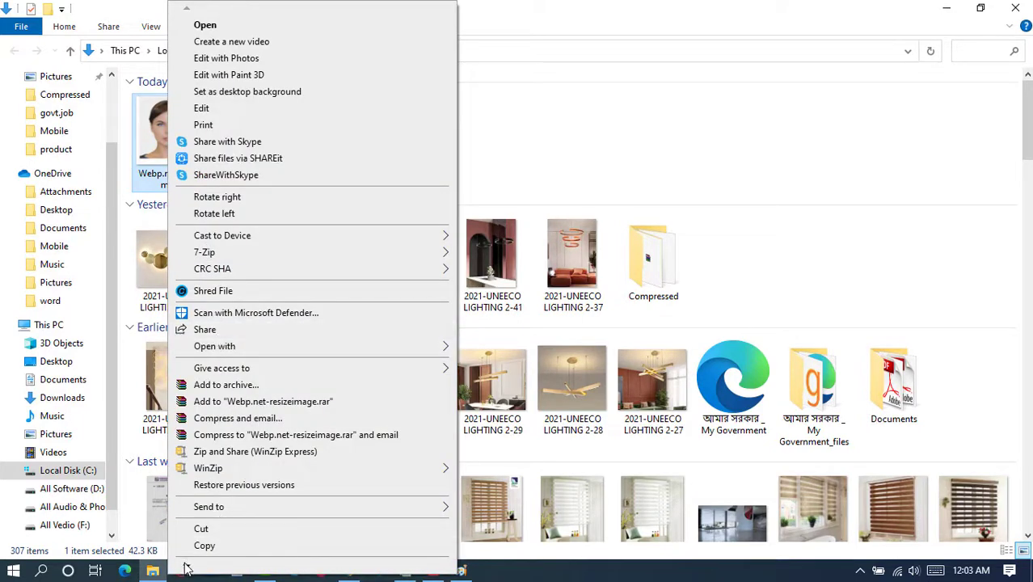
pyautogui.moveTo(186, 567)
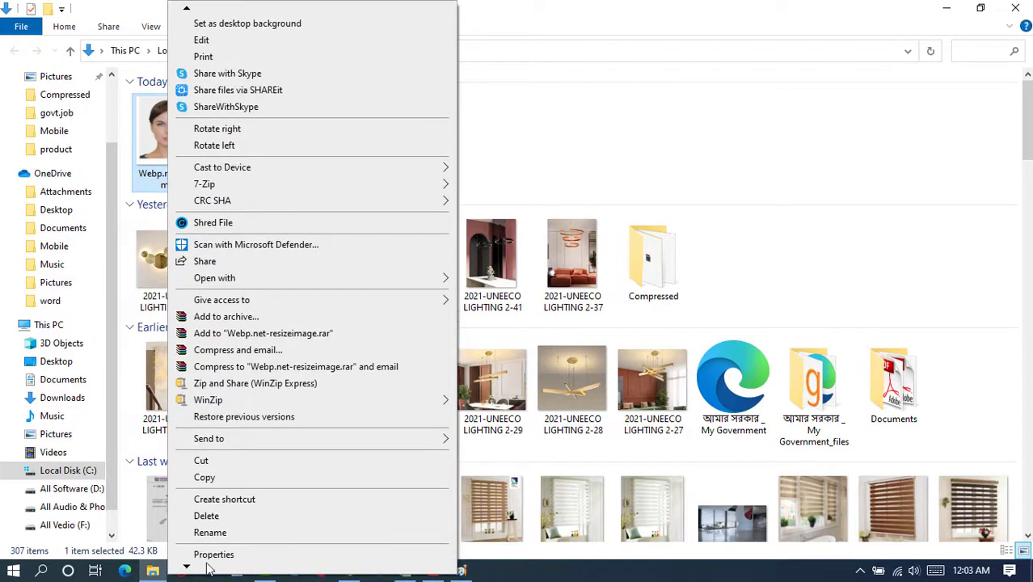
# - Confirm in the file's Properties Details that it is 300 x 300 pixels, then close Explorer
pyautogui.click(212, 535)
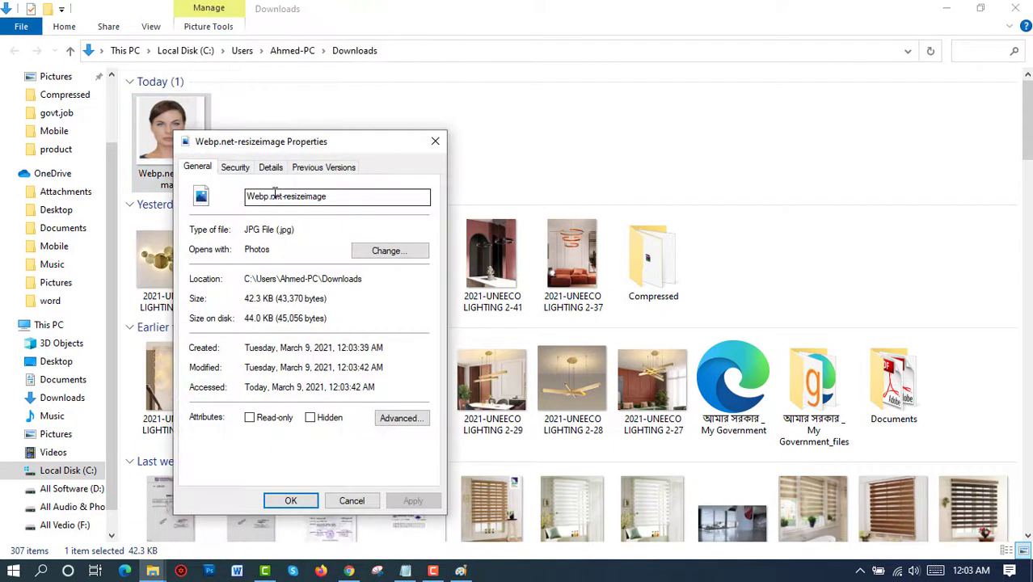
pyautogui.click(271, 166)
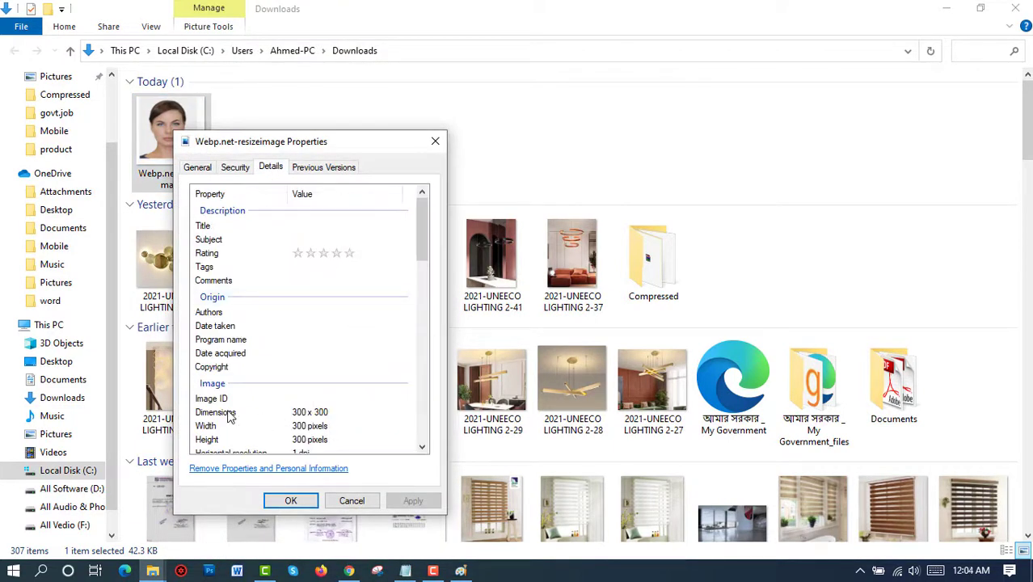
pyautogui.scroll(-1, 320, 414)
pyautogui.click(301, 374)
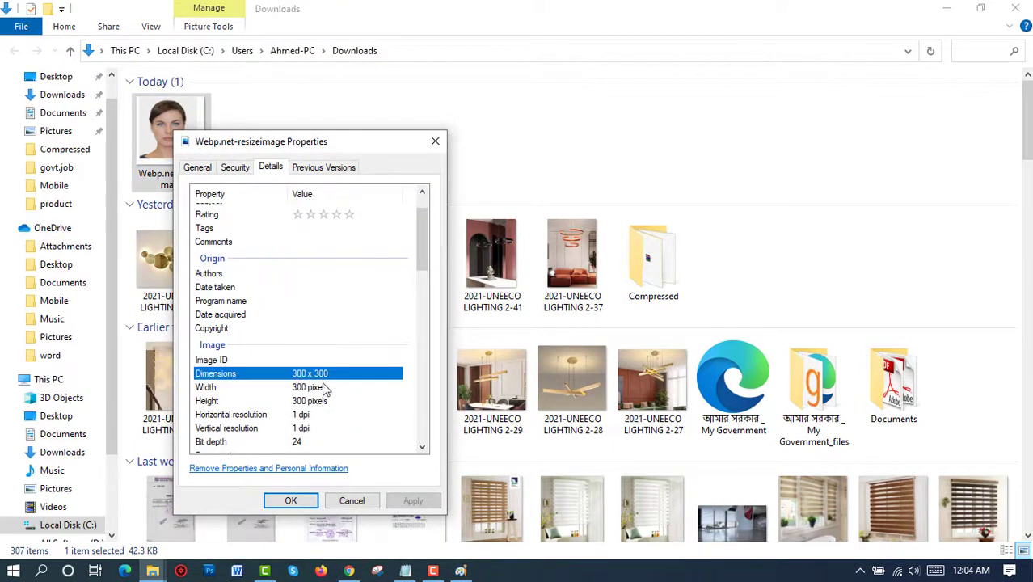
pyautogui.click(316, 402)
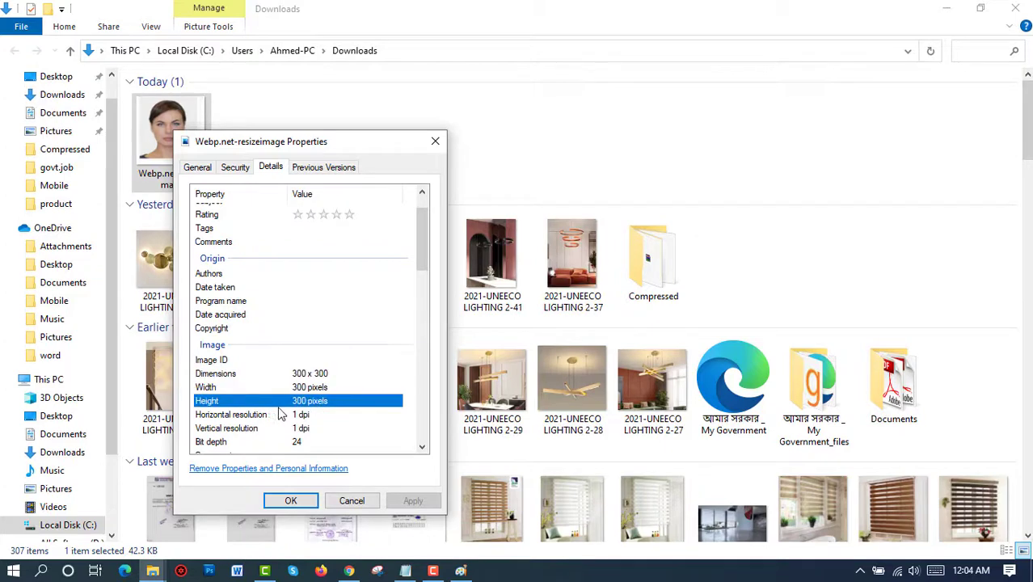
pyautogui.click(318, 388)
pyautogui.click(291, 501)
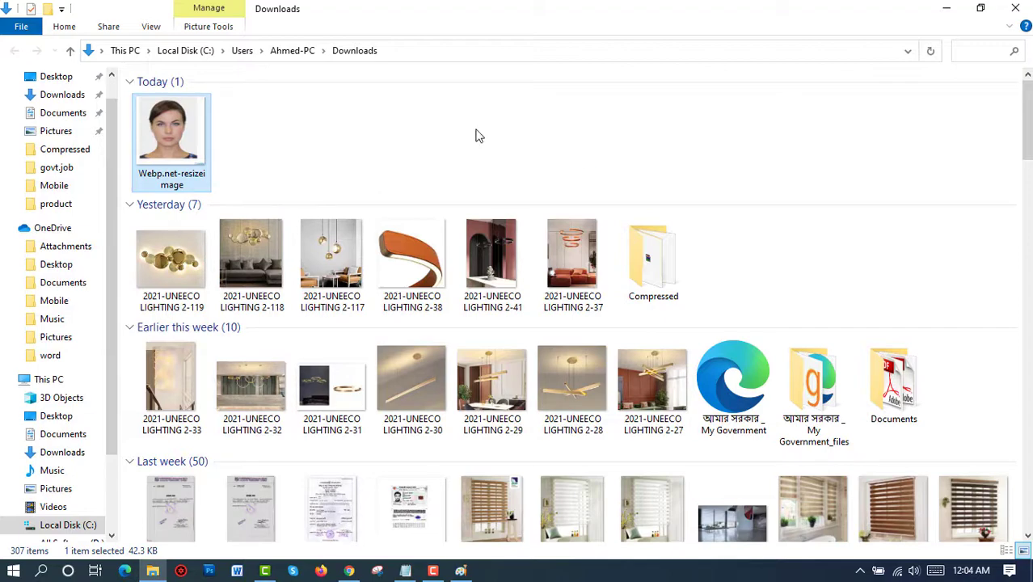
pyautogui.click(1016, 8)
# - Back on ResizeImage.net, upload the signature image through the maximized file picker
pyautogui.click(438, 7)
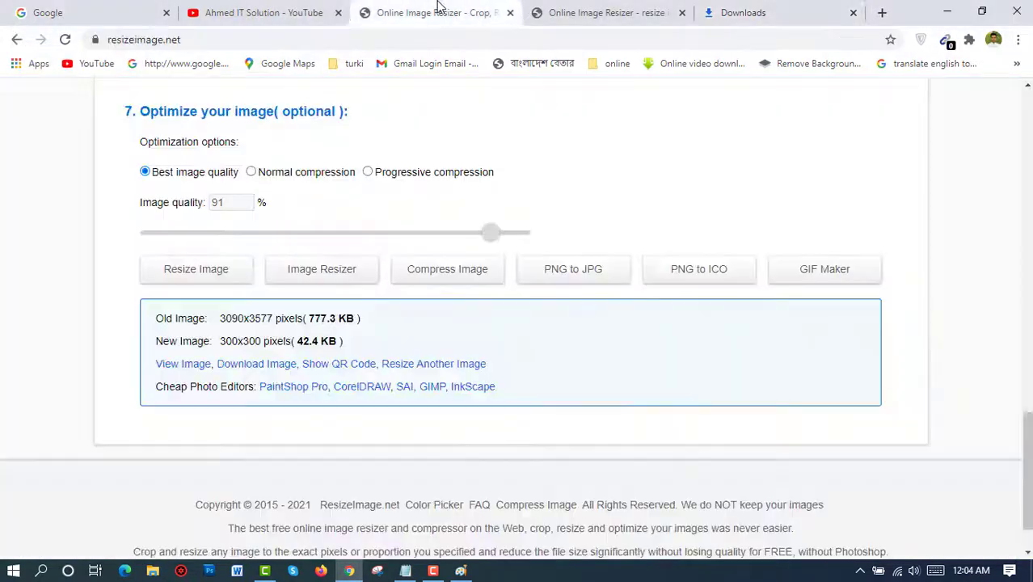
pyautogui.scroll(5, 300, 259)
pyautogui.scroll(5, 275, 259)
pyautogui.scroll(5, 256, 275)
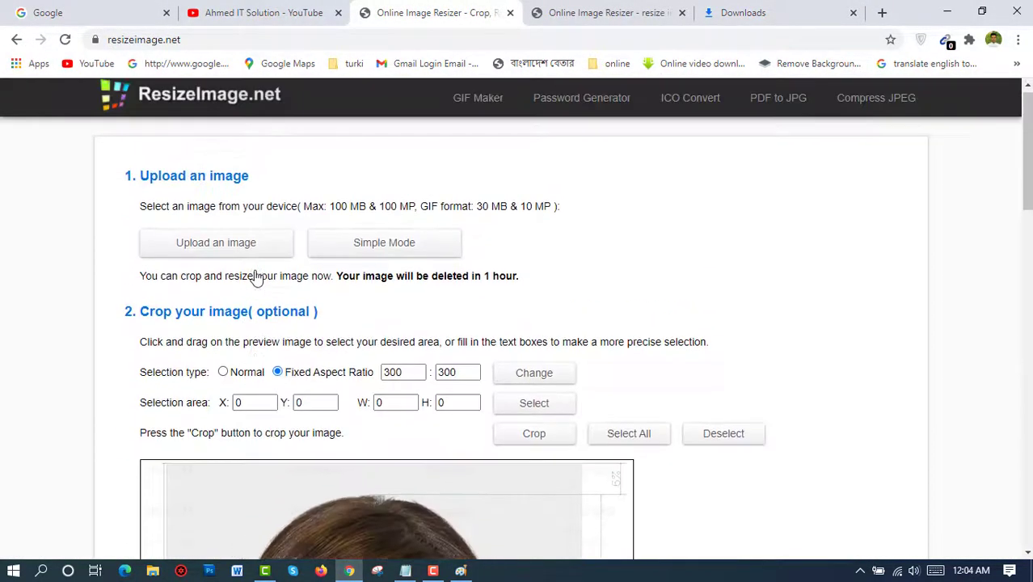
pyautogui.scroll(1, 257, 275)
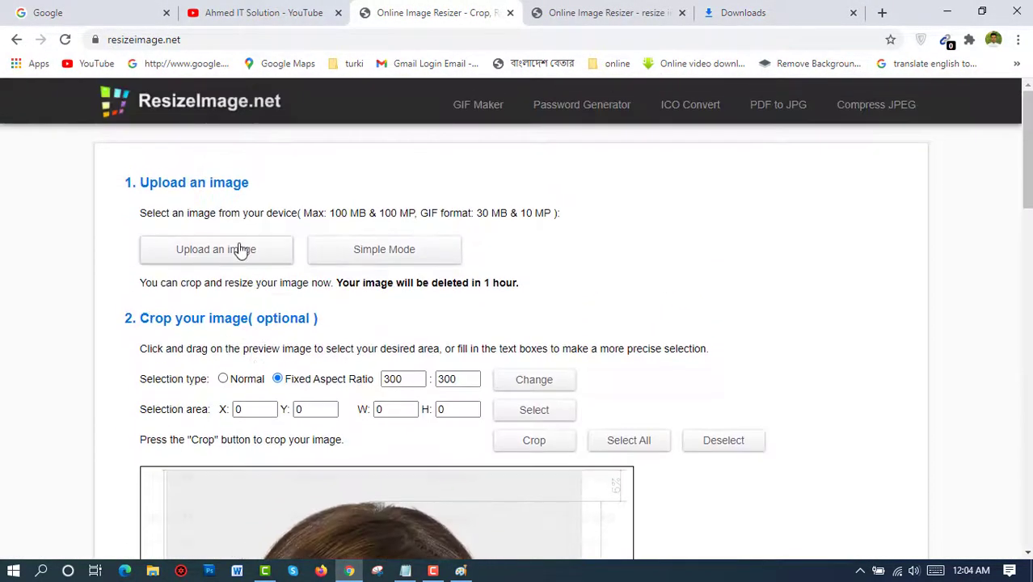
pyautogui.click(194, 263)
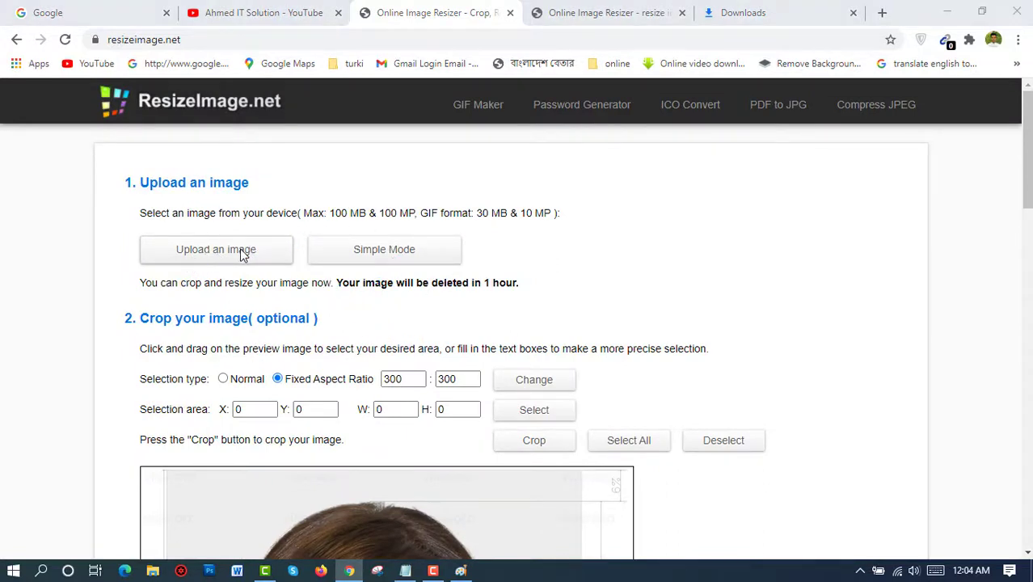
pyautogui.doubleClick(307, 10)
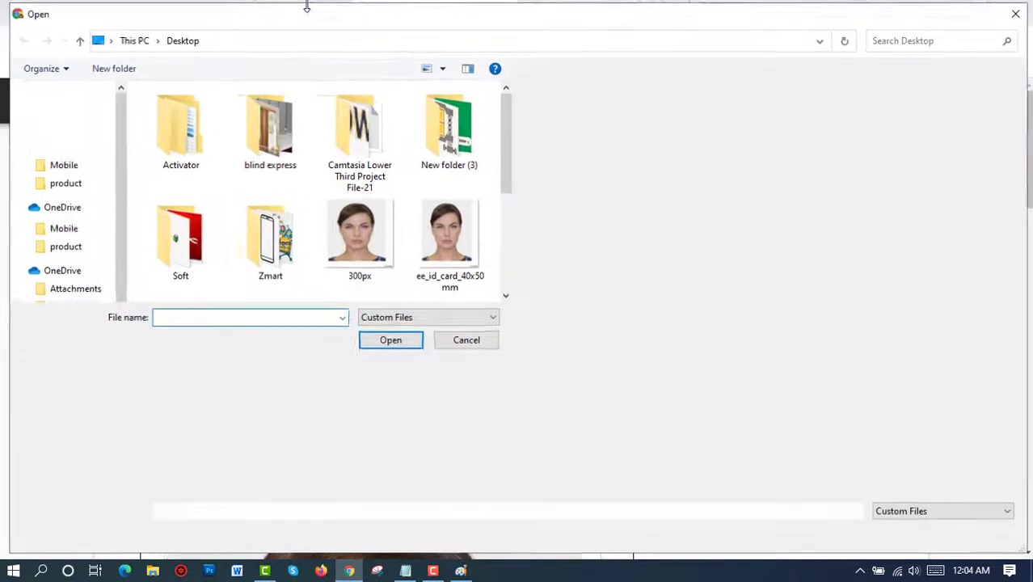
pyautogui.doubleClick(173, 243)
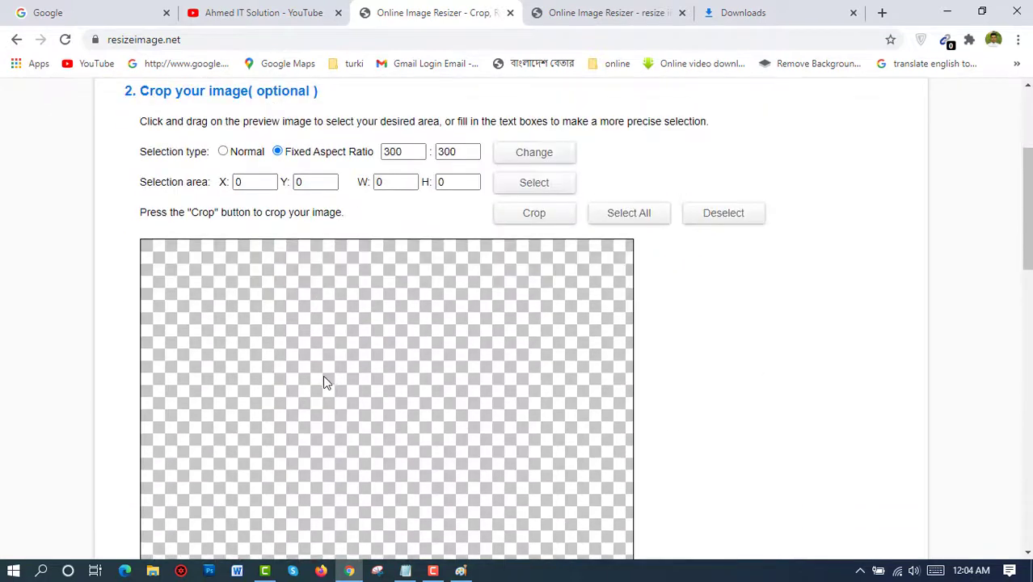
pyautogui.scroll(-2, 322, 382)
pyautogui.scroll(4, 303, 359)
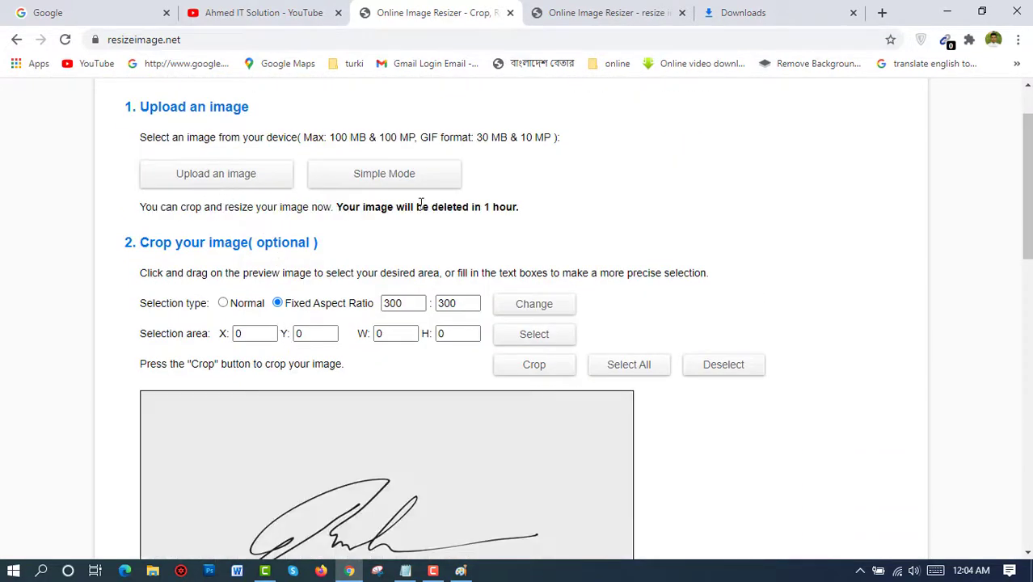
# - Edit the crop aspect ratio values for the signature image
pyautogui.scroll(-2, 286, 306)
pyautogui.scroll(-2, 364, 322)
pyautogui.scroll(-2, 364, 323)
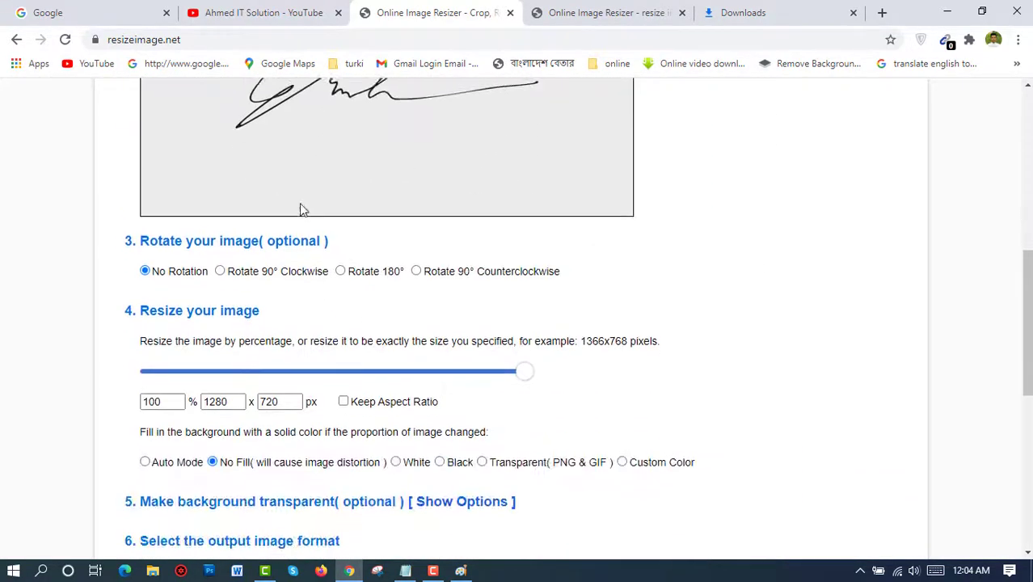
pyautogui.scroll(4, 362, 243)
pyautogui.moveTo(408, 152); pyautogui.dragTo(377, 156)
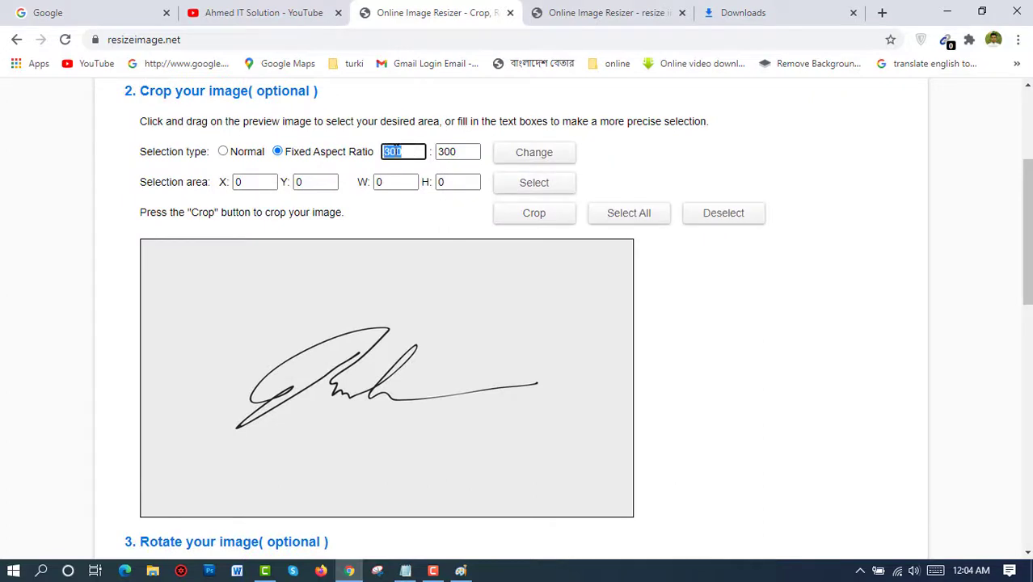
pyautogui.press('Tab')
pyautogui.click(405, 152)
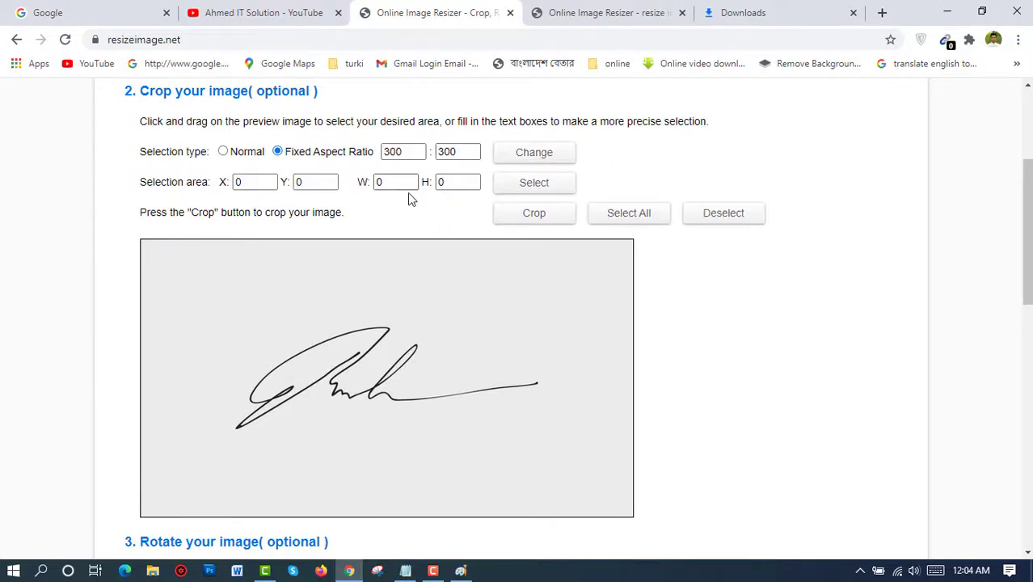
# - Select the 720 height value and review the JPG output and Resize Image options
pyautogui.scroll(-5, 375, 281)
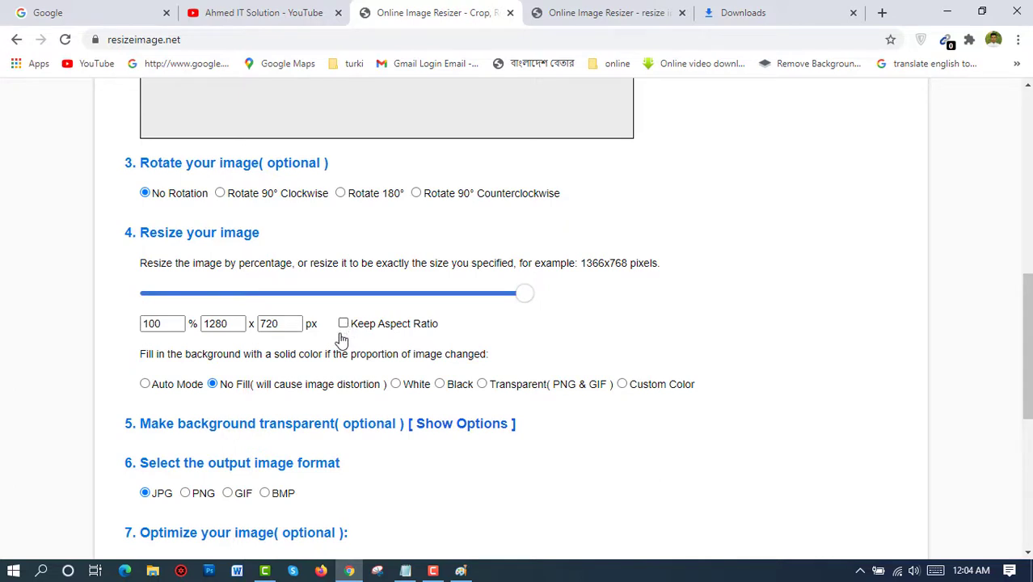
pyautogui.doubleClick(259, 324)
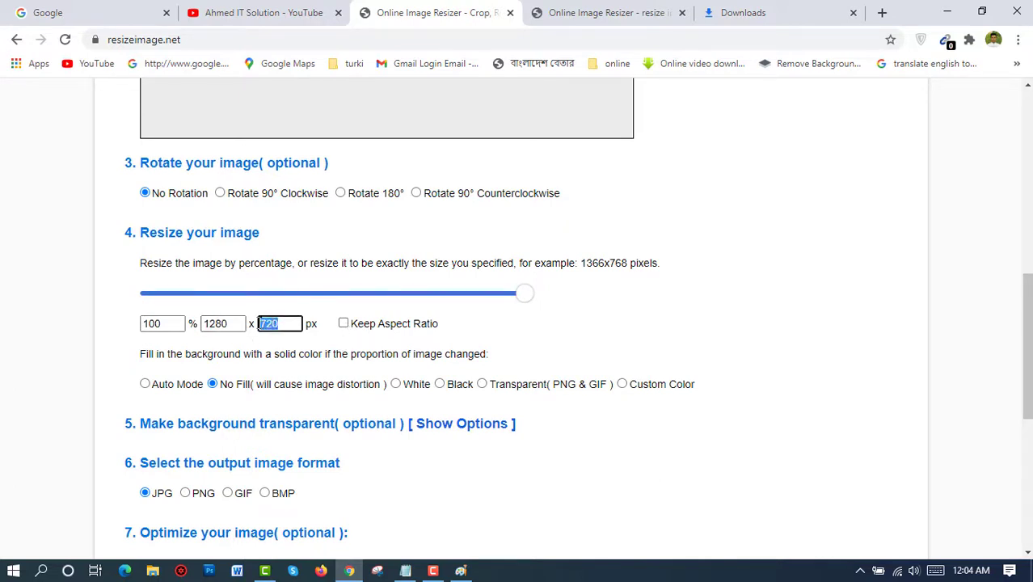
pyautogui.scroll(-1, 287, 408)
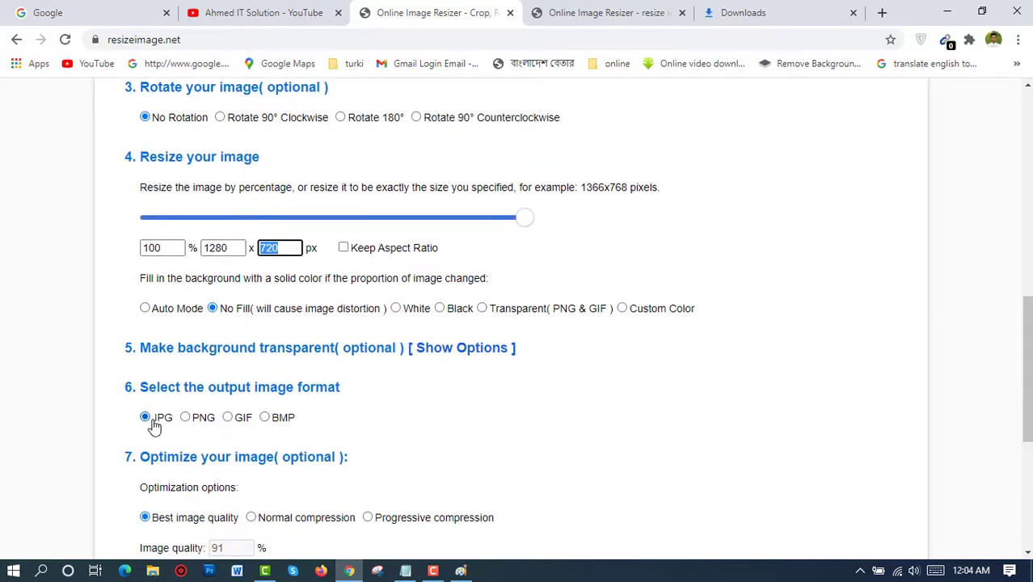
pyautogui.scroll(-1, 216, 416)
pyautogui.scroll(-1, 162, 386)
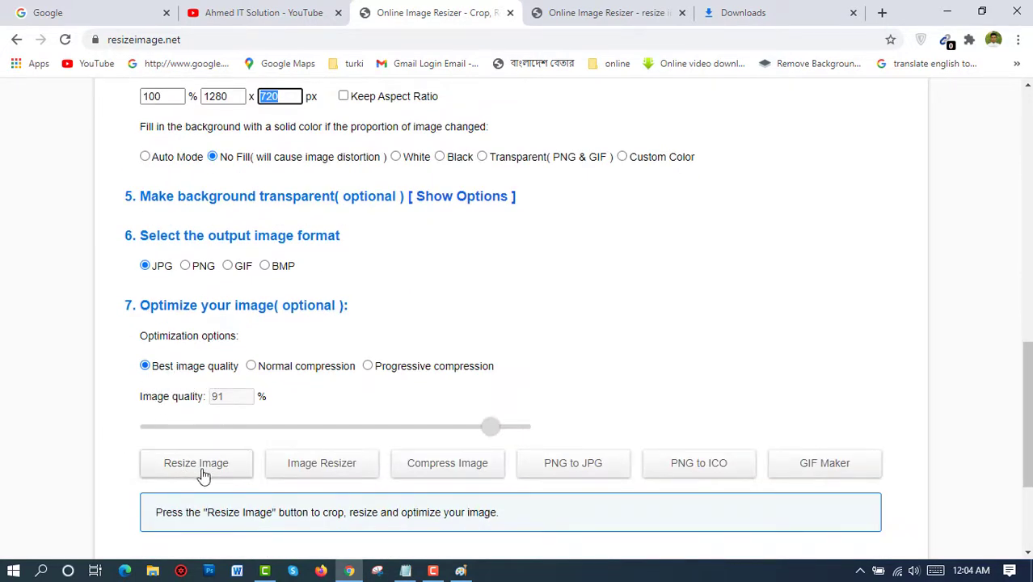
pyautogui.scroll(-1, 198, 473)
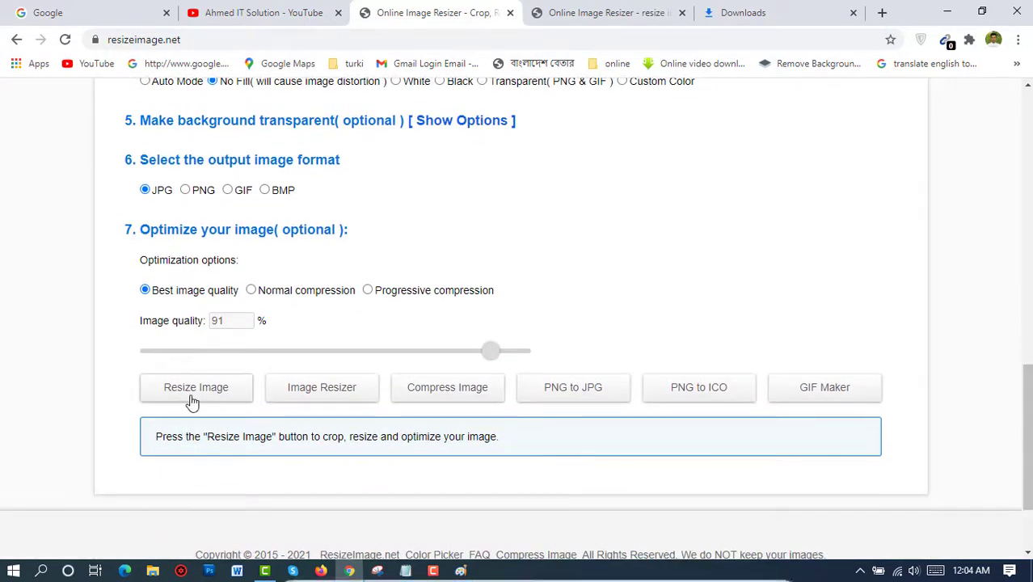
pyautogui.scroll(-1, 196, 427)
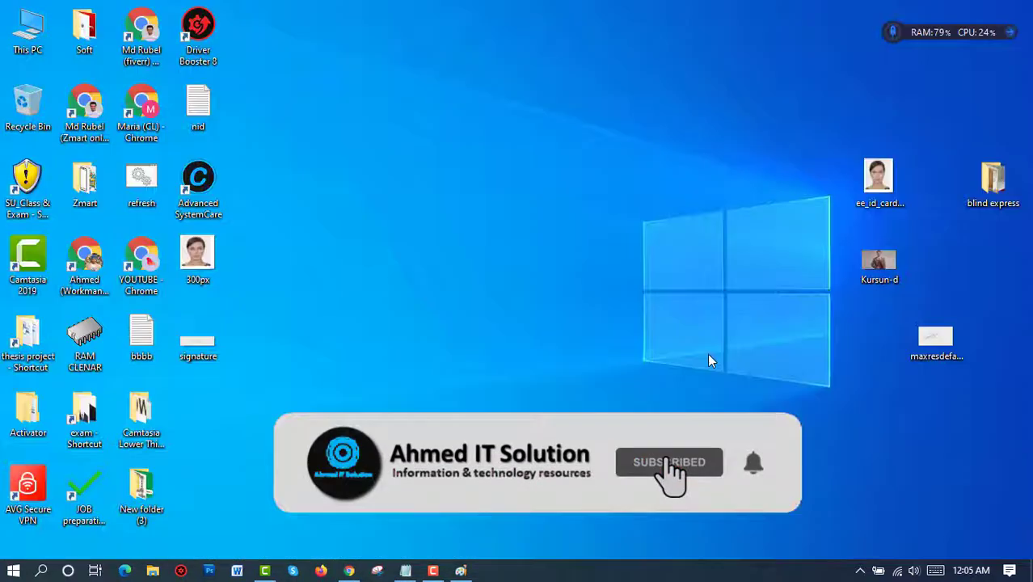